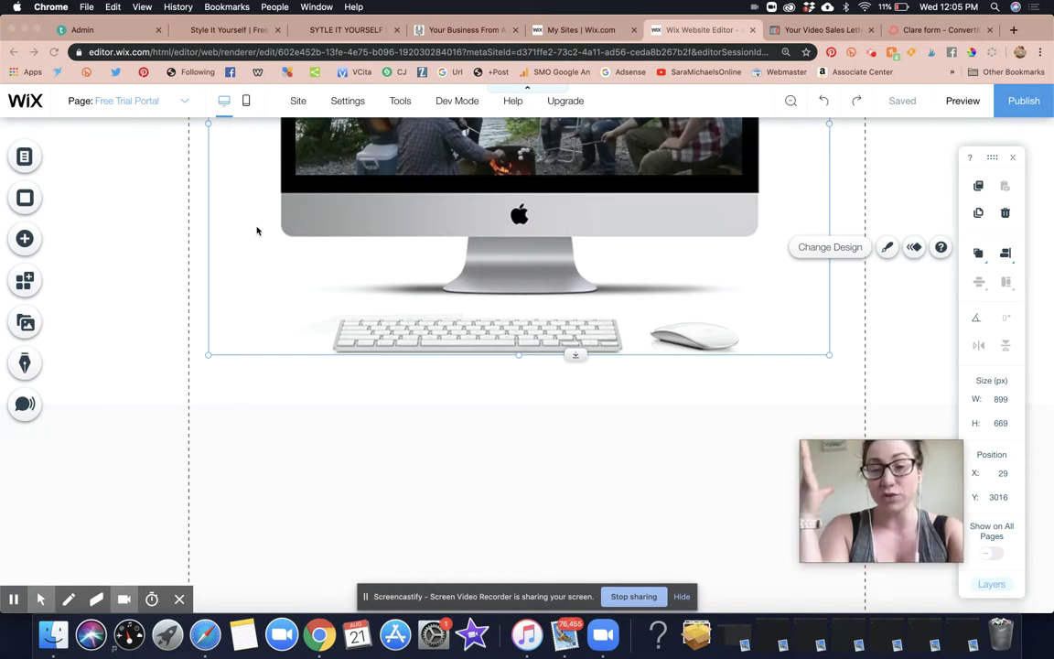
Open the Home page for editing from the site's page list and close the list.
click(25, 157)
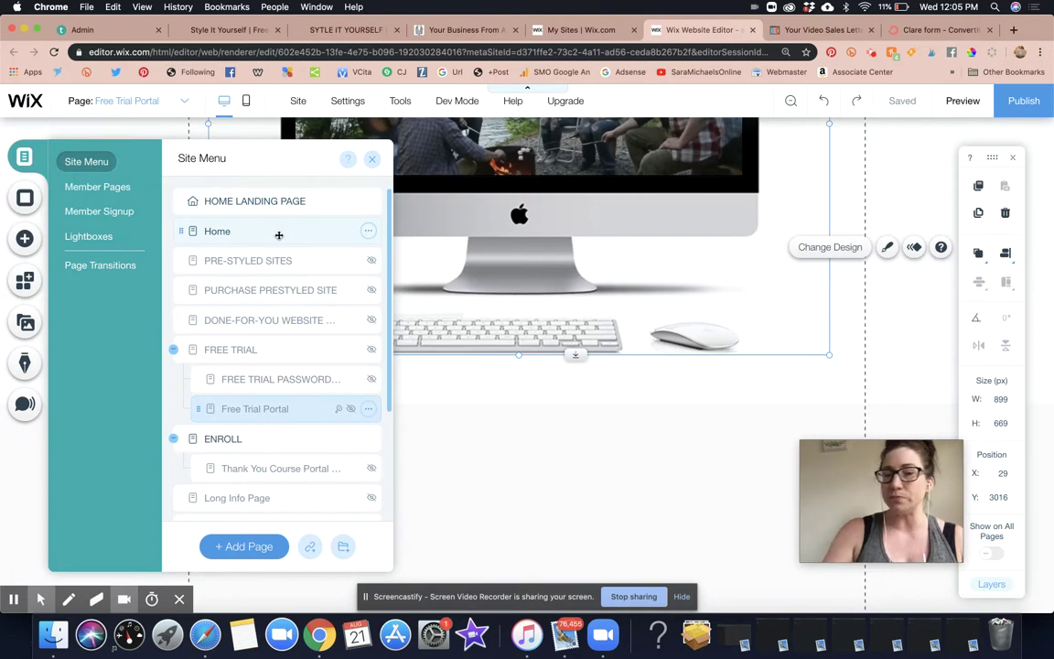
click(279, 235)
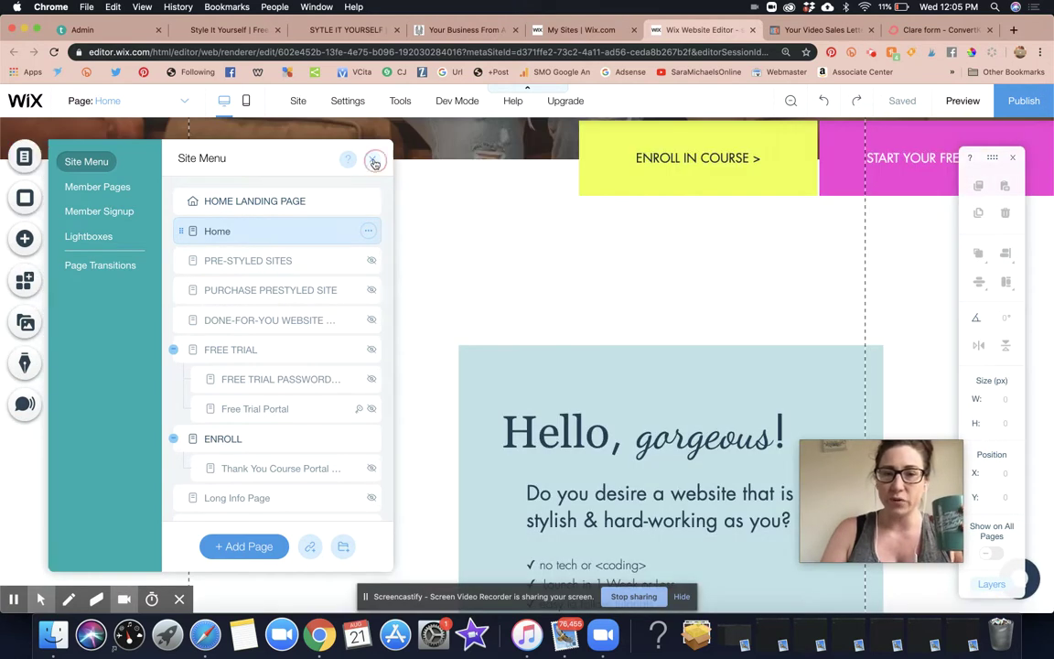
click(370, 161)
Look through the Home page's sections and examine the strips around the "Hello, gorgeous!" introduction and the enrollment buttons.
scroll(650, 313, down, 3)
scroll(650, 313, down, 10)
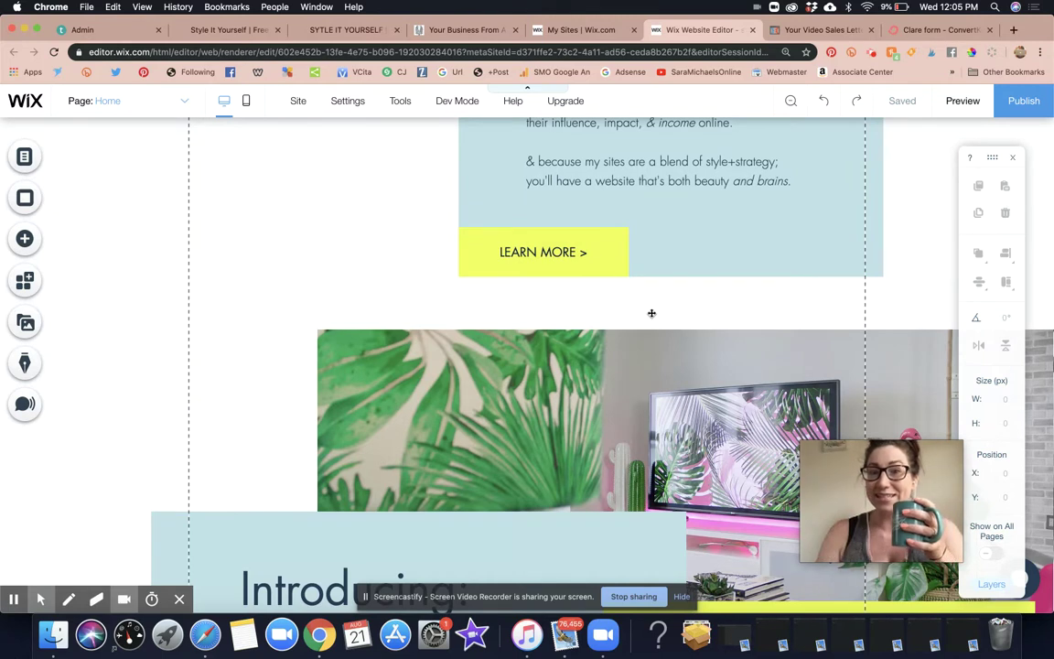
scroll(652, 313, down, 5)
scroll(651, 313, up, 6)
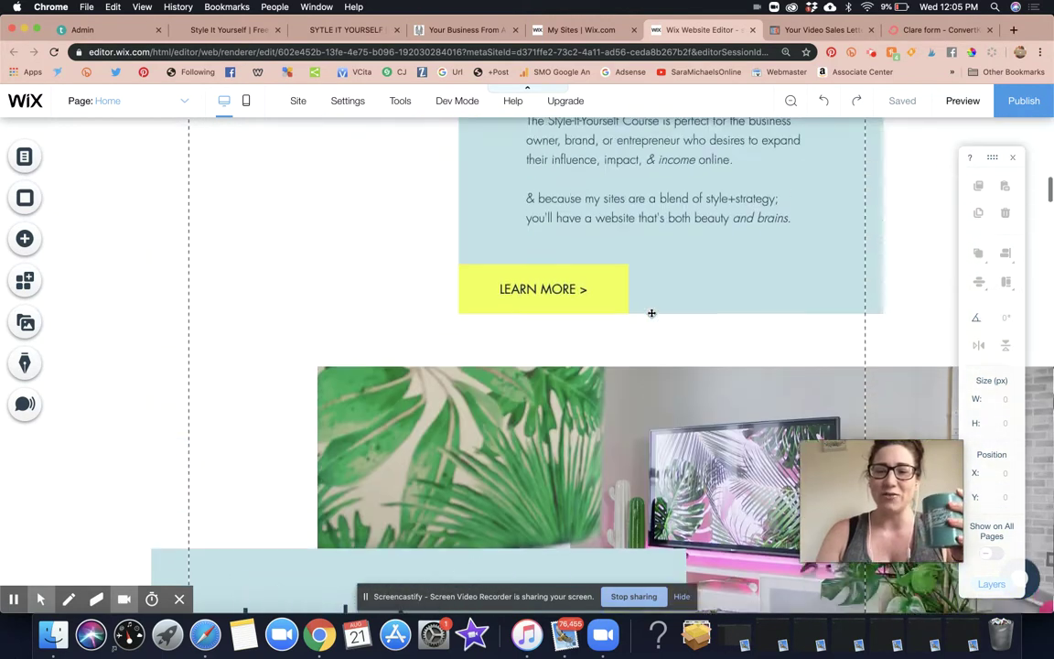
scroll(651, 313, down, 15)
scroll(651, 313, up, 8)
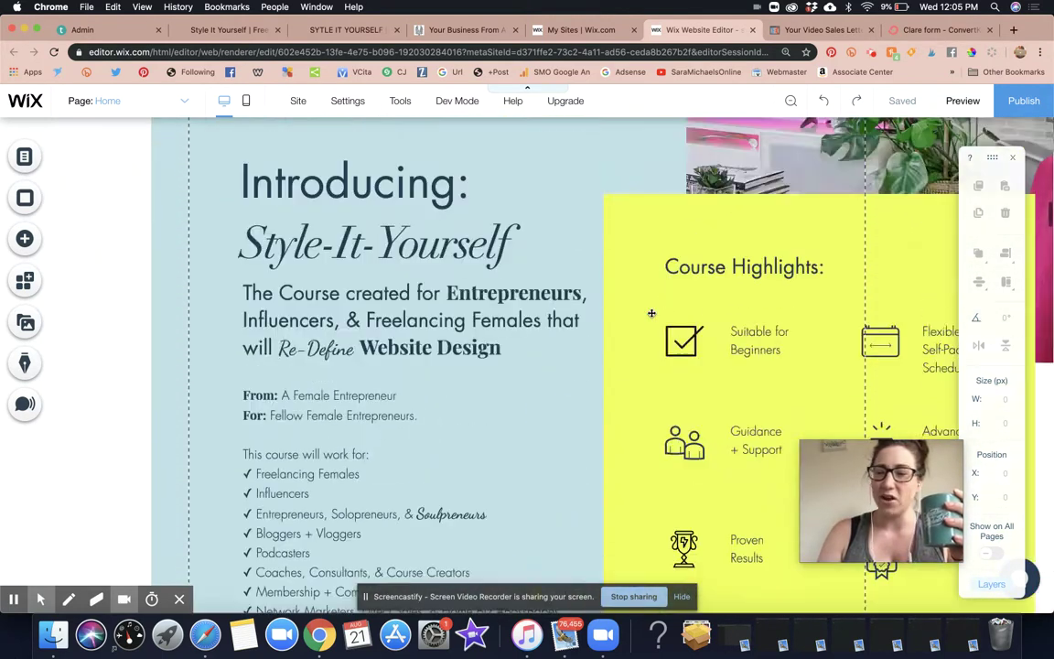
scroll(652, 313, up, 4)
scroll(651, 313, down, 2)
scroll(651, 313, up, 3)
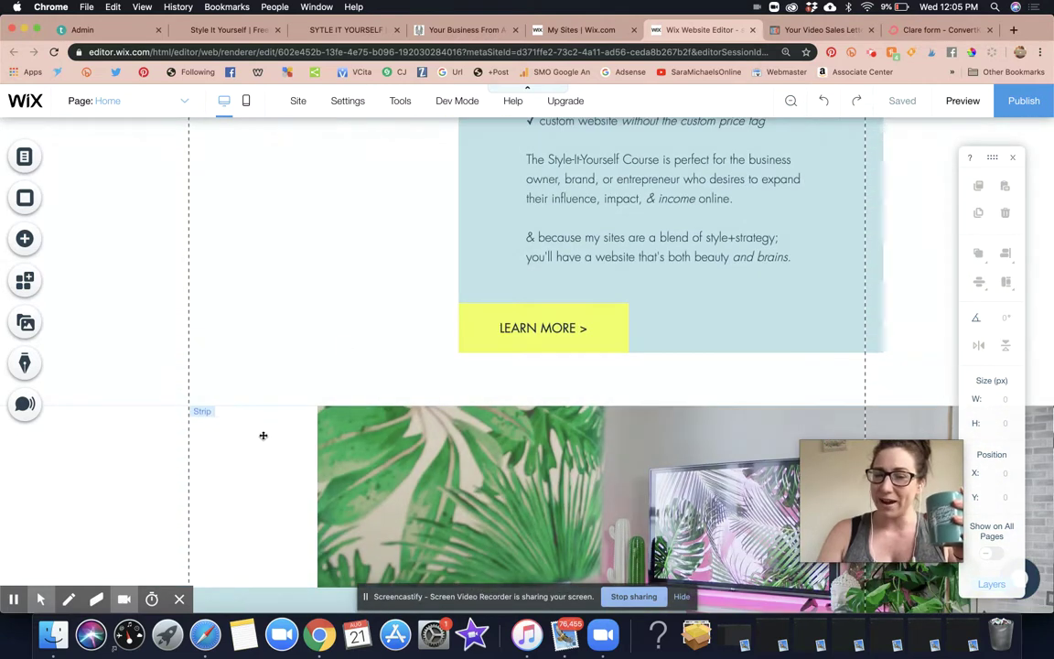
scroll(263, 436, down, 20)
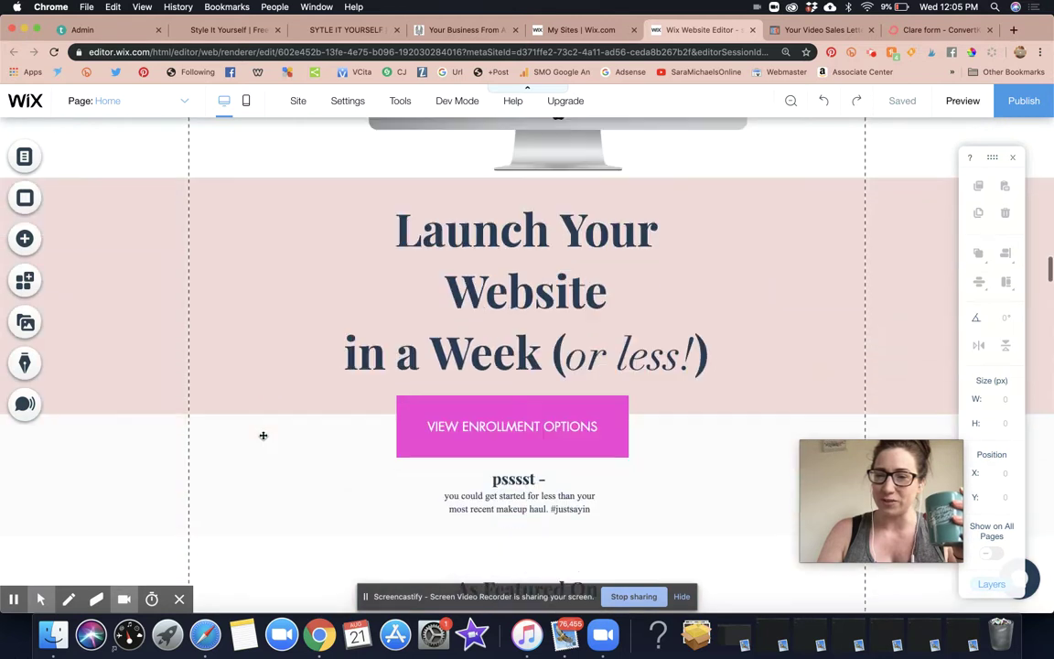
scroll(263, 435, up, 8)
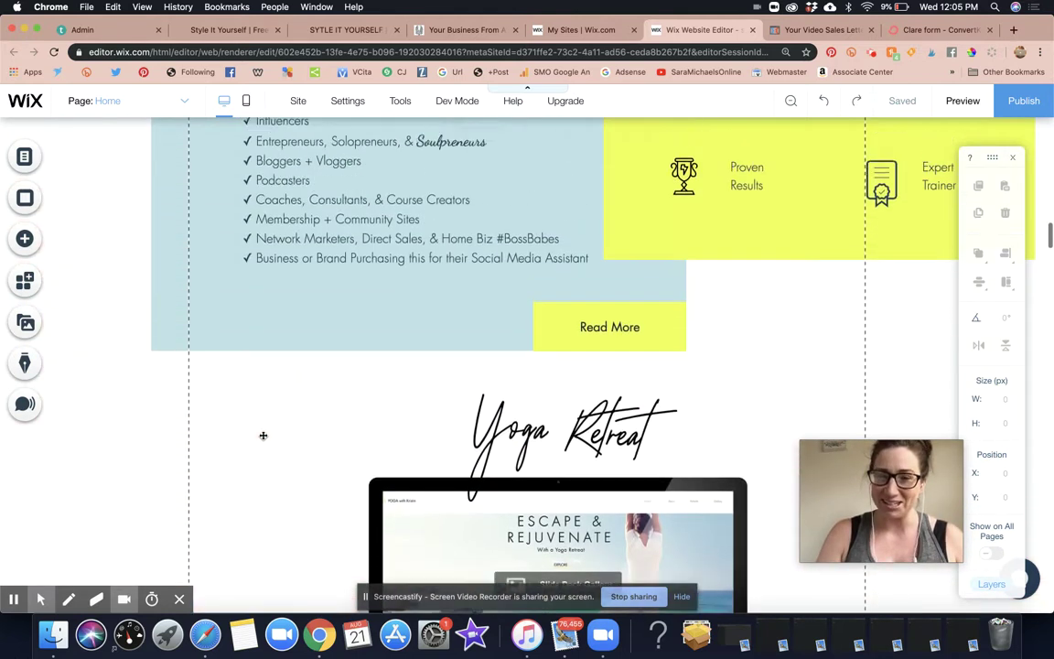
scroll(262, 436, up, 10)
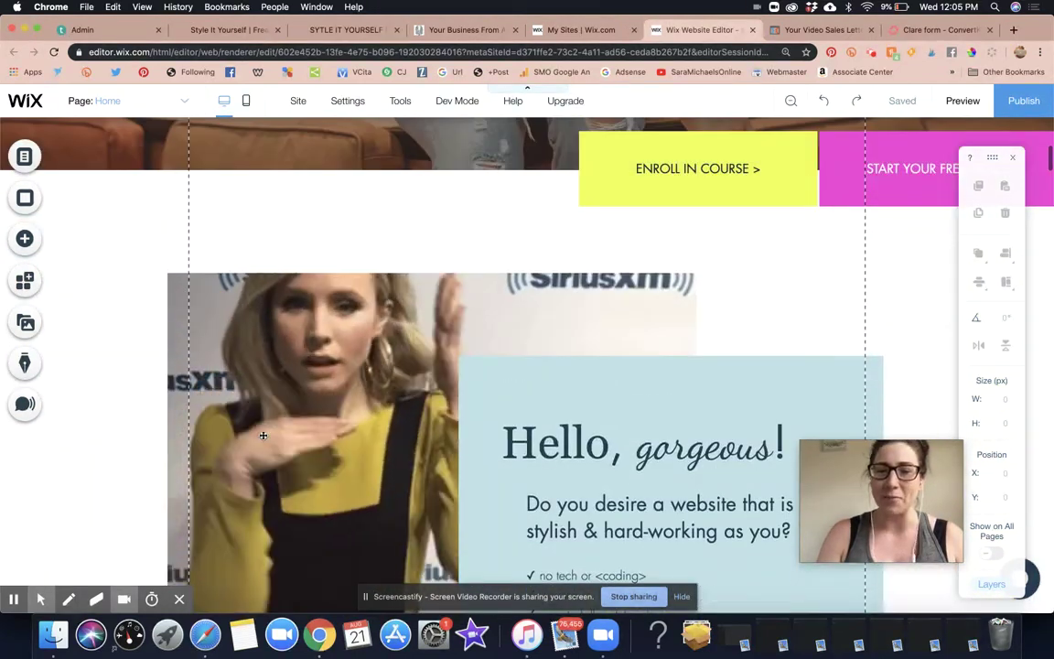
click(769, 259)
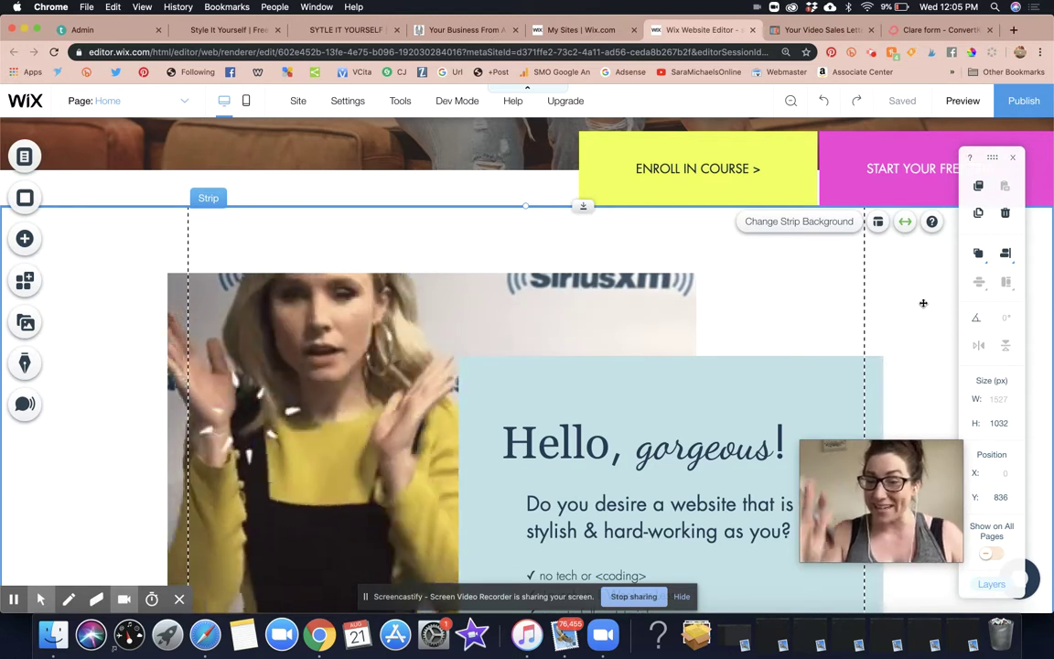
click(493, 194)
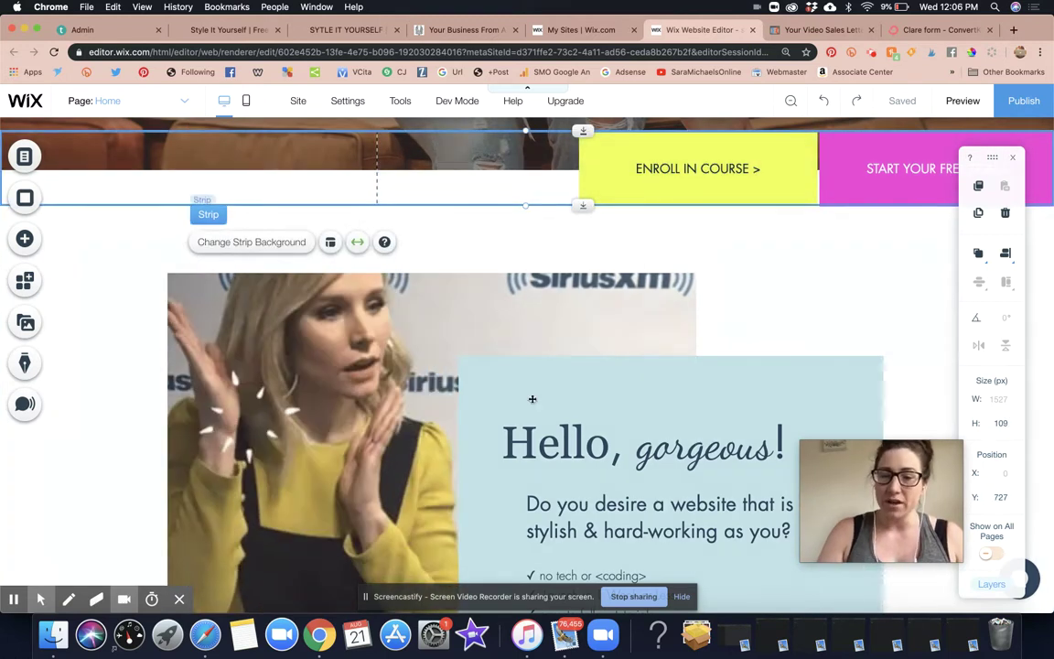
Find the about-me section with the portrait photo on the Home page and select its whole strip.
scroll(518, 410, down, 3)
scroll(518, 410, down, 20)
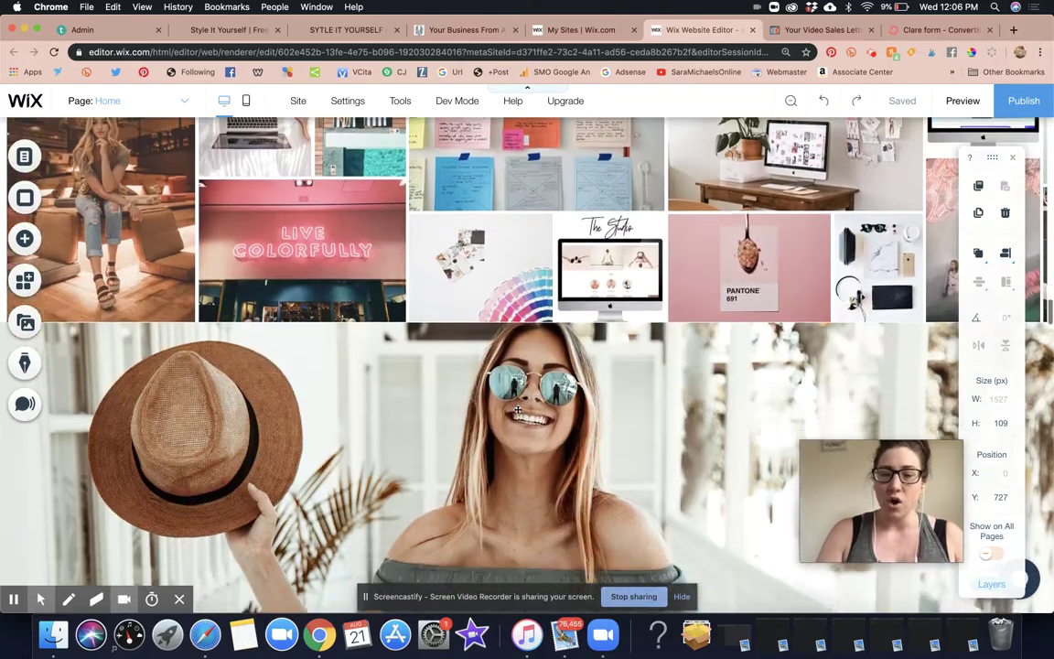
scroll(518, 410, down, 15)
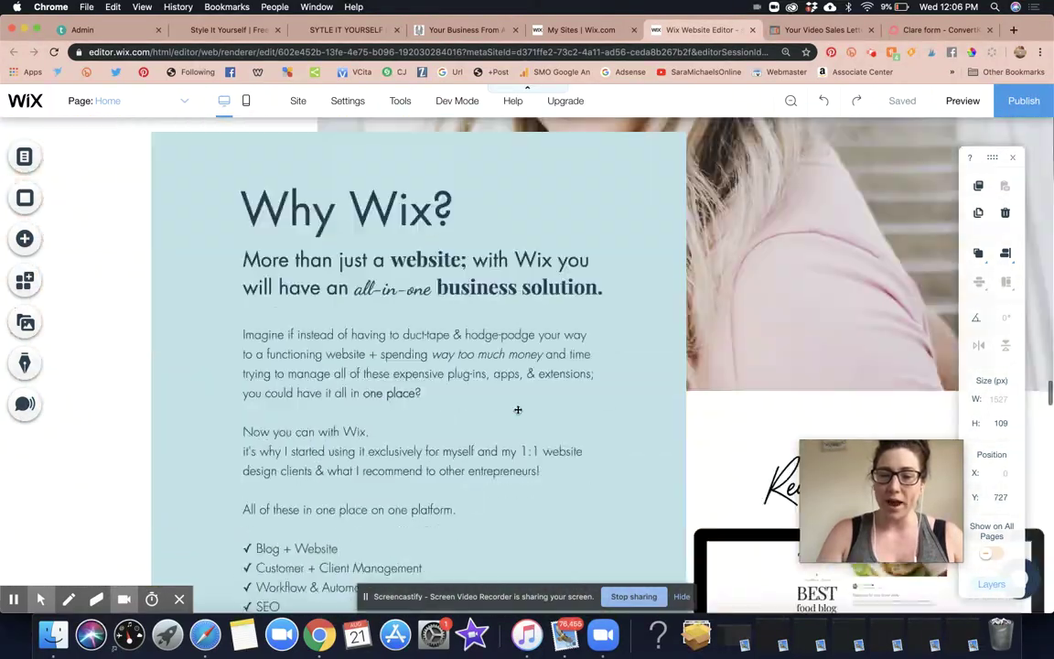
scroll(518, 410, up, 2)
scroll(517, 410, down, 4)
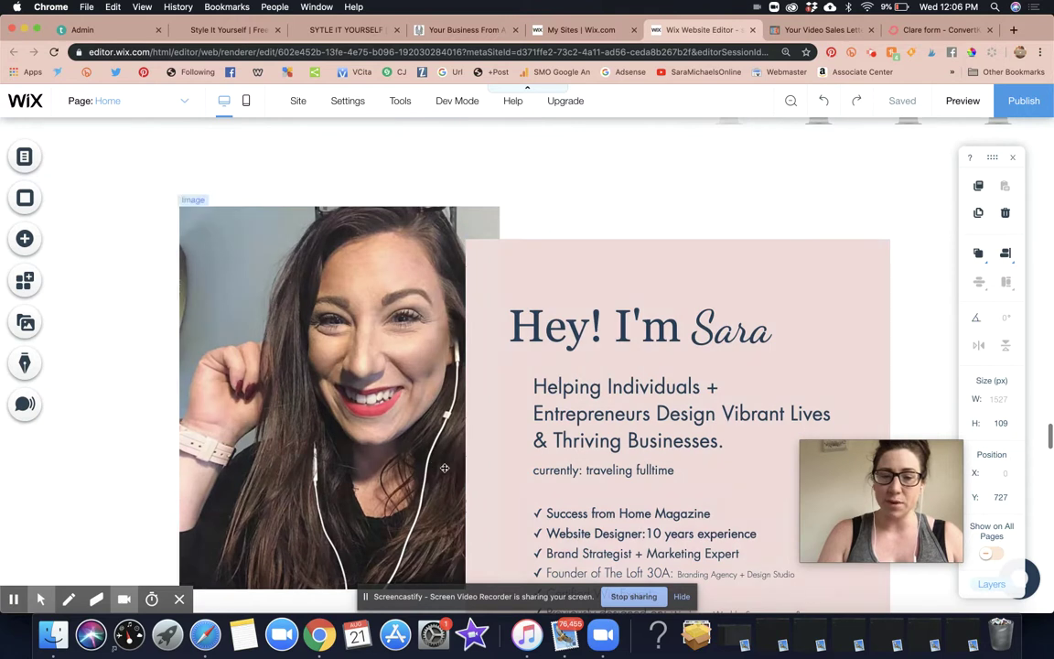
scroll(618, 521, down, 6)
scroll(618, 520, up, 8)
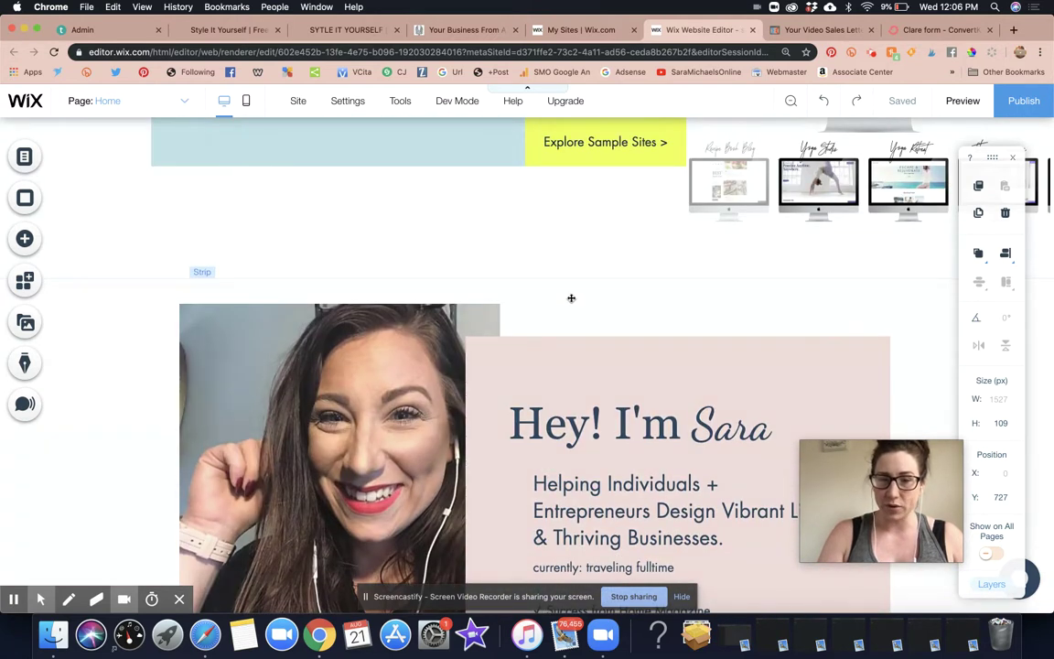
click(573, 300)
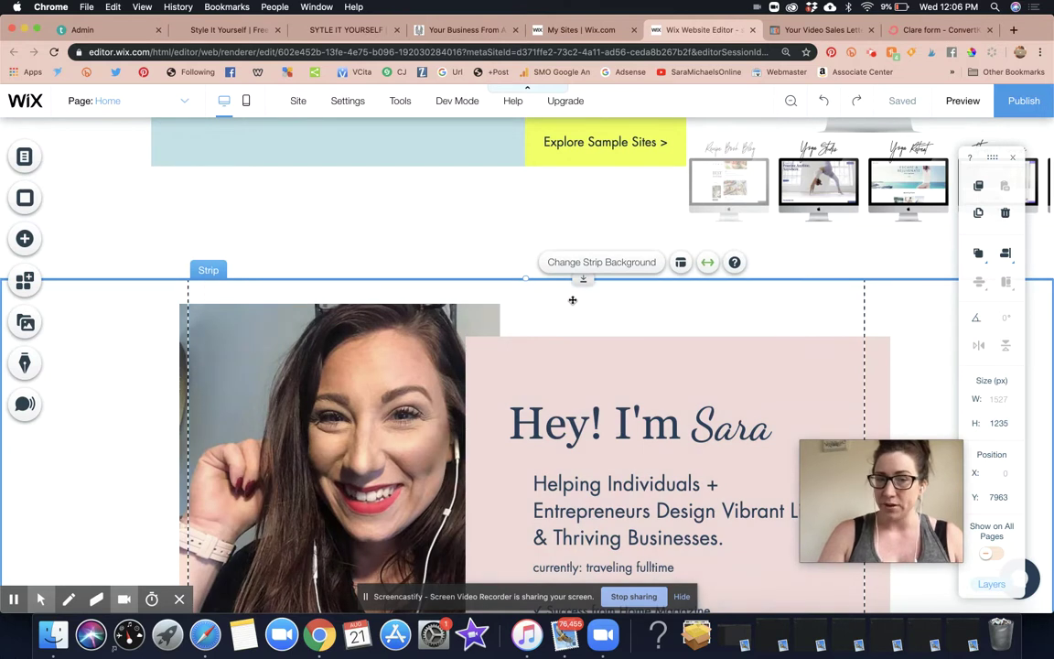
Compare selecting the about-me section's pink box, its portrait image and the strip above, and end with the whole about-me strip selected.
click(560, 348)
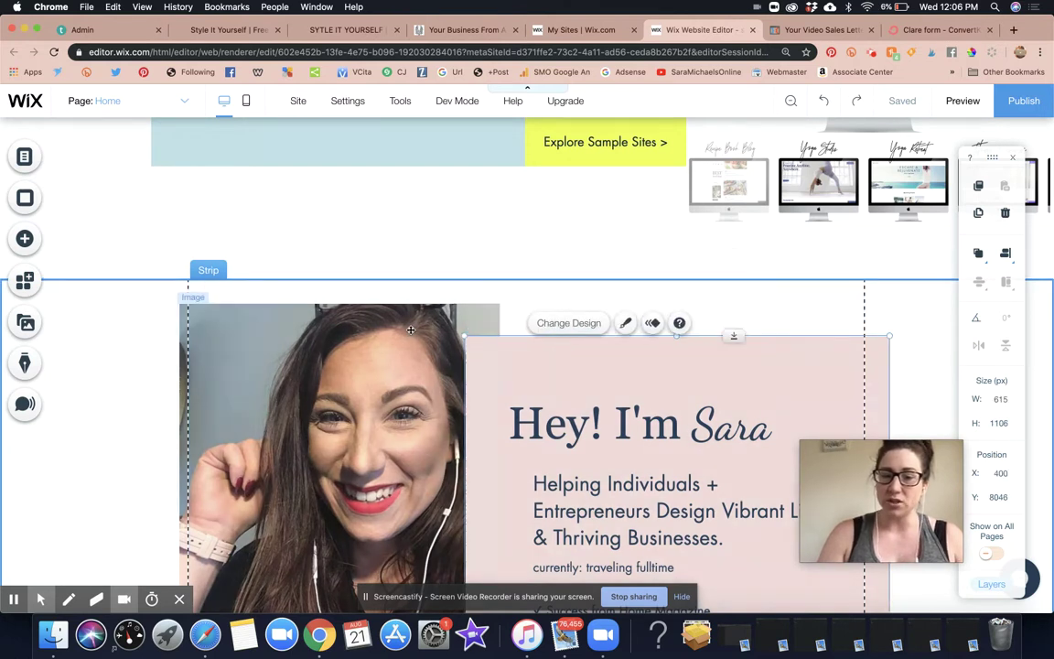
click(411, 330)
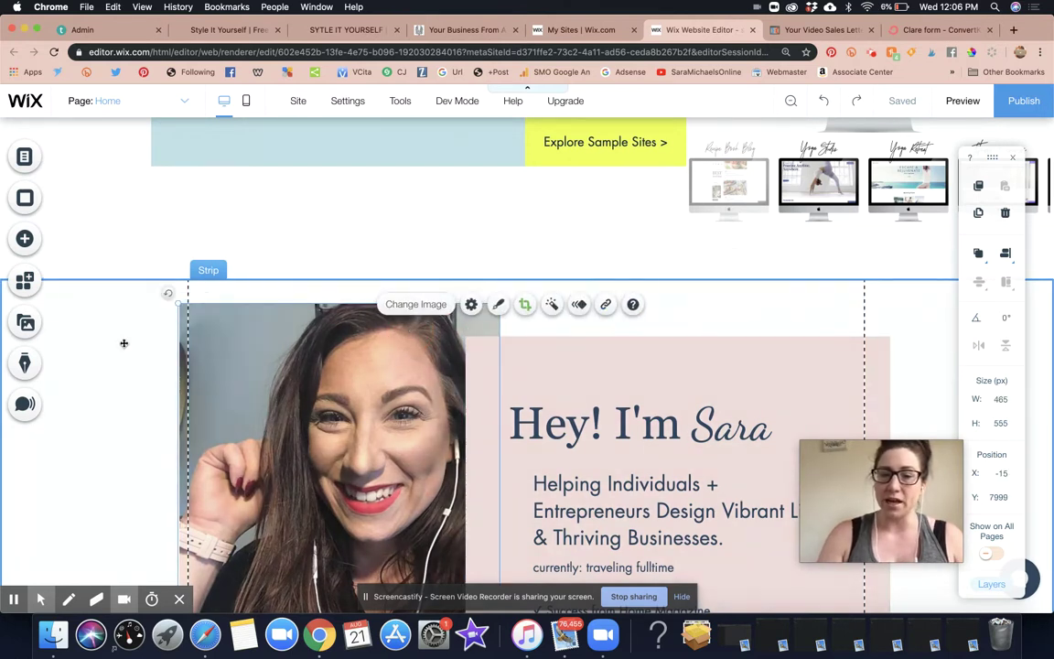
click(242, 291)
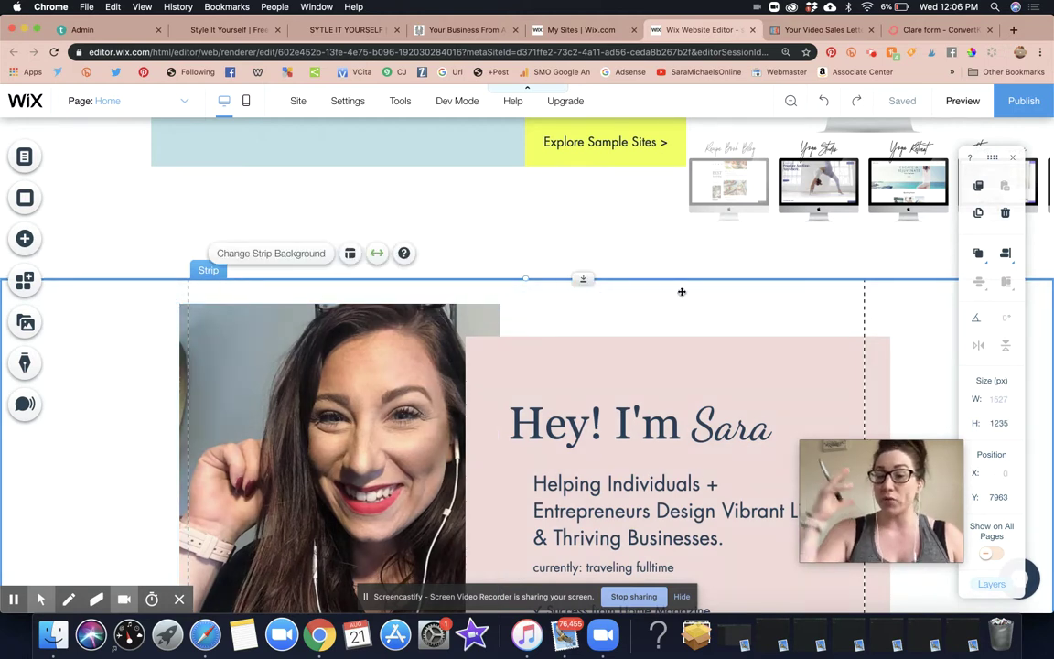
click(666, 248)
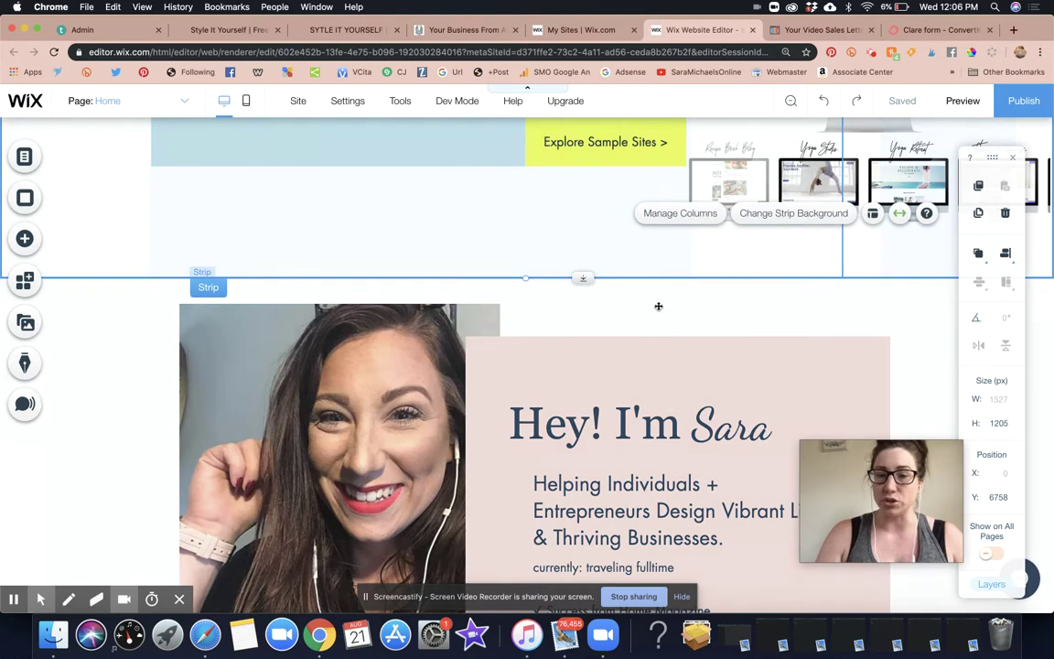
click(658, 306)
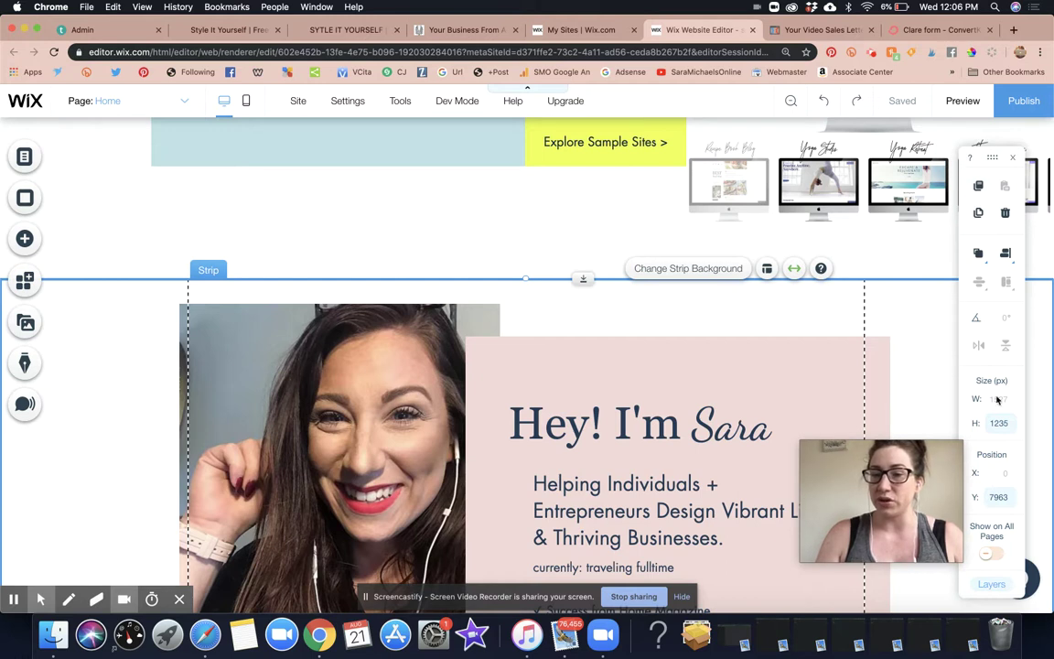
Make sure the editor's Toolbar option is turned on, and copy the selected about-me strip.
mouse_move(403, 100)
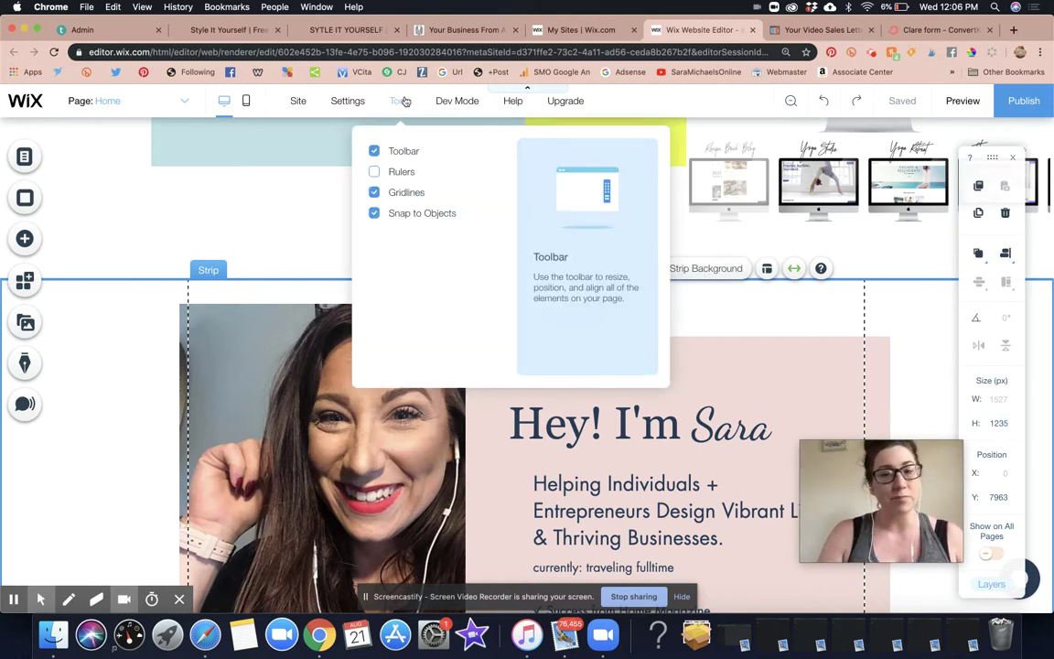
click(374, 151)
click(374, 151)
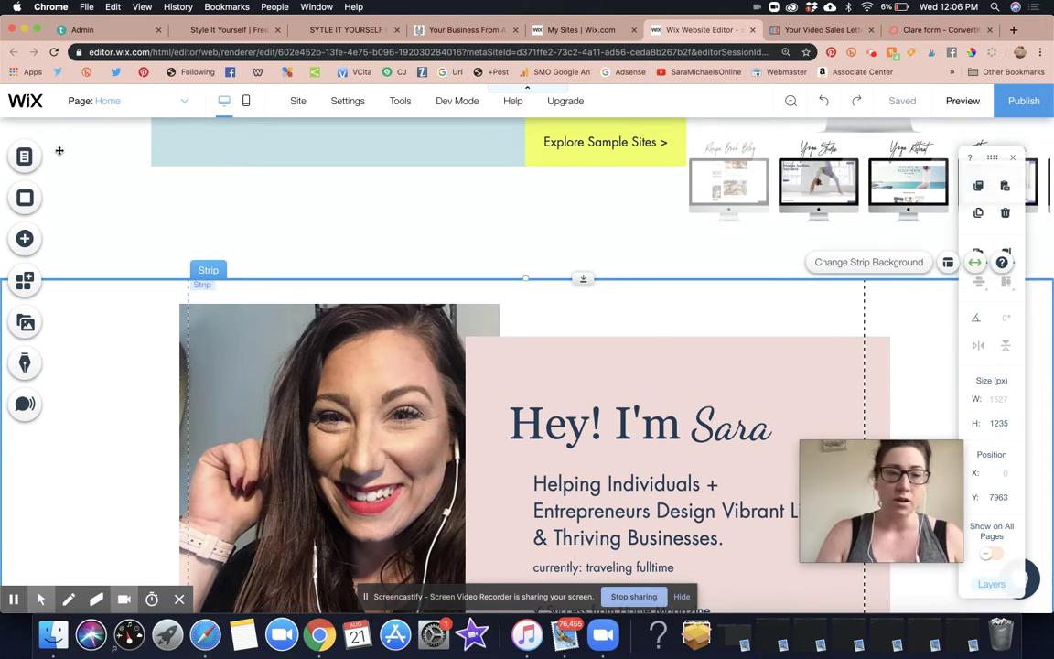
Switch to editing the Free Trial Portal page from the site's page list and close the list.
click(24, 156)
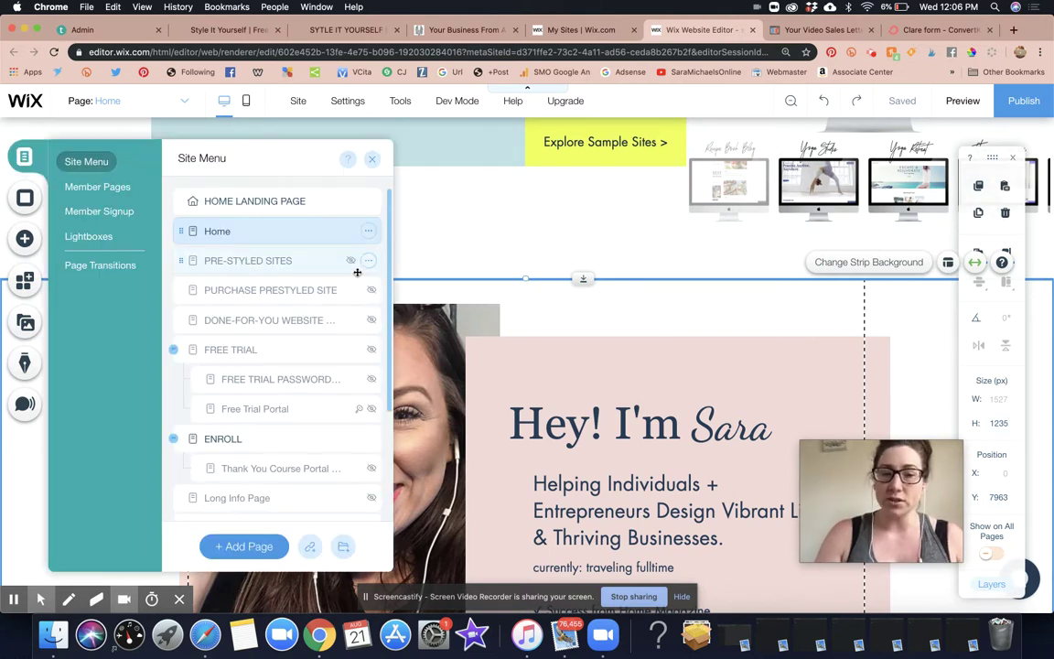
scroll(357, 273, down, 1)
scroll(357, 273, down, 5)
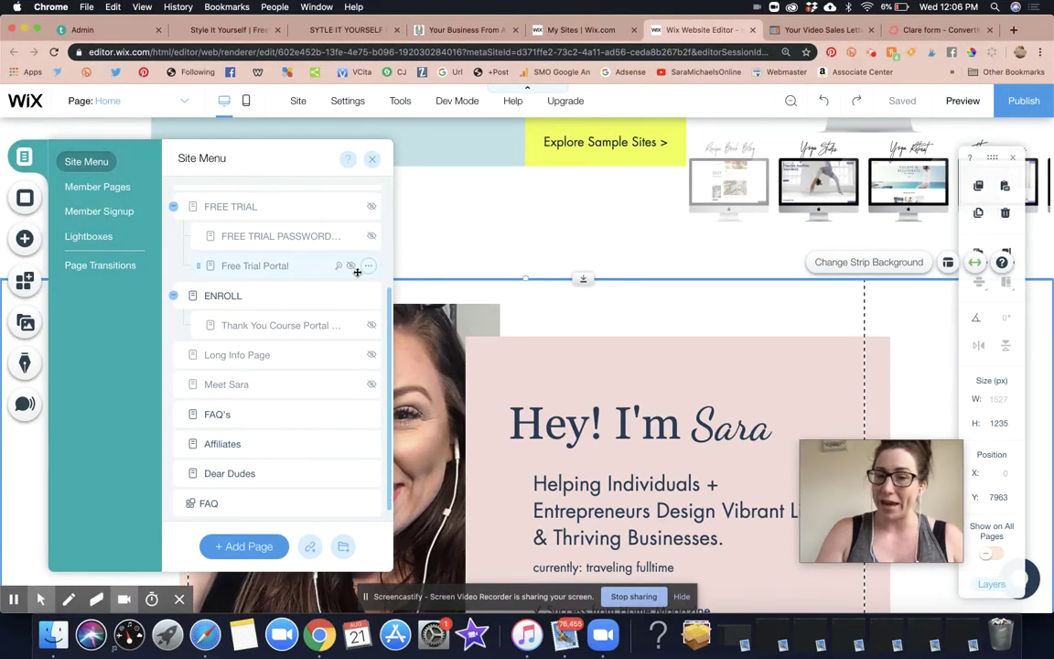
click(272, 271)
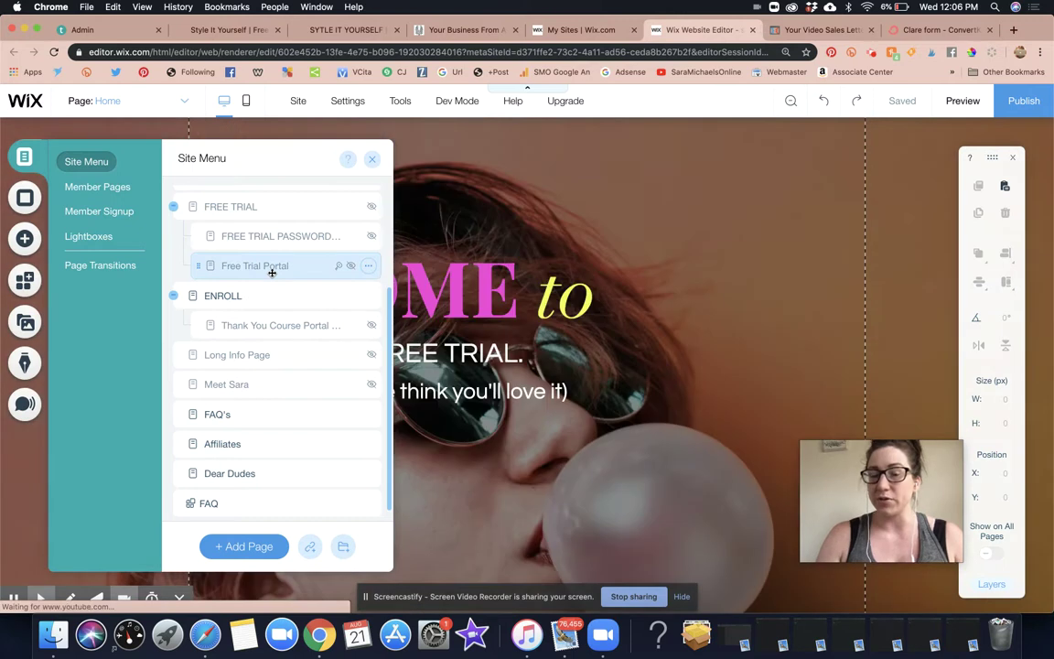
click(370, 159)
Paste the copied about-me strip into the empty lower area of the Free Trial Portal page.
scroll(718, 304, down, 10)
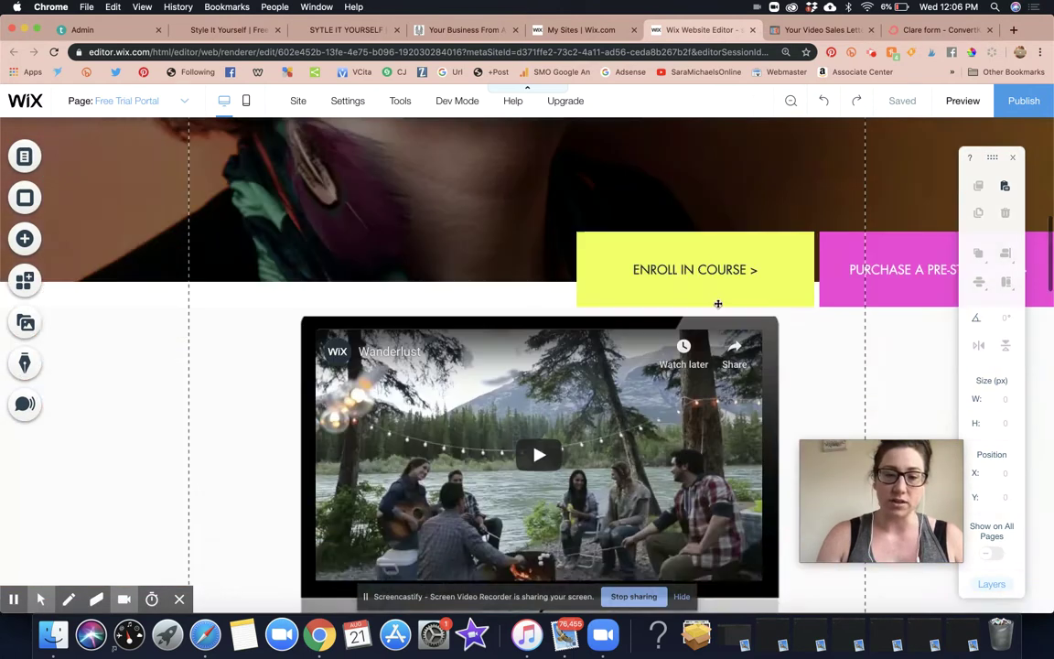
scroll(719, 303, down, 5)
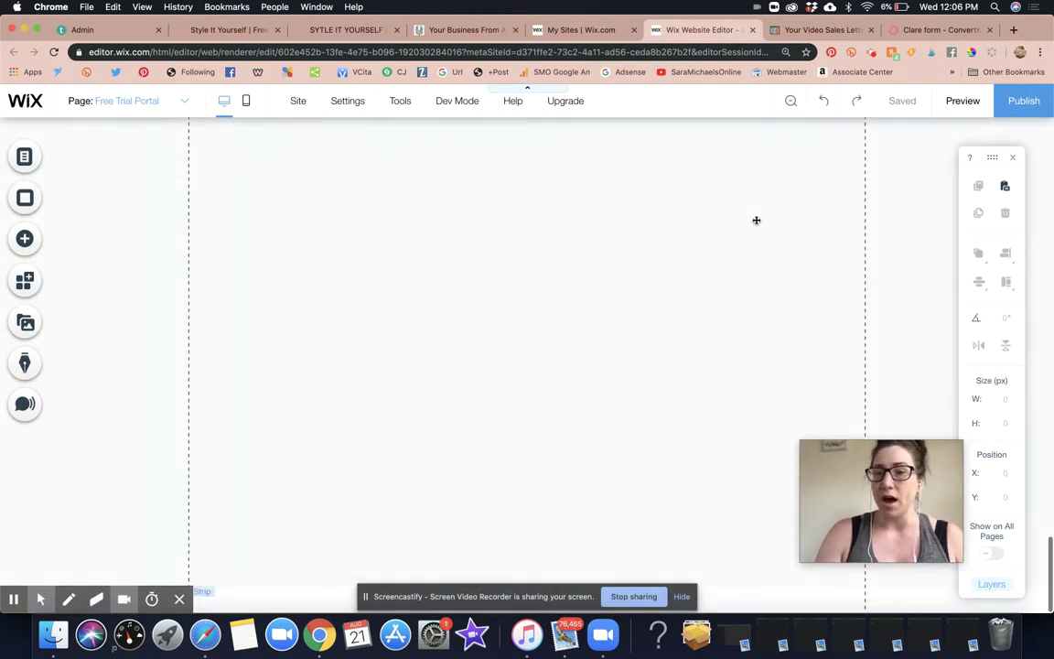
scroll(756, 219, up, 5)
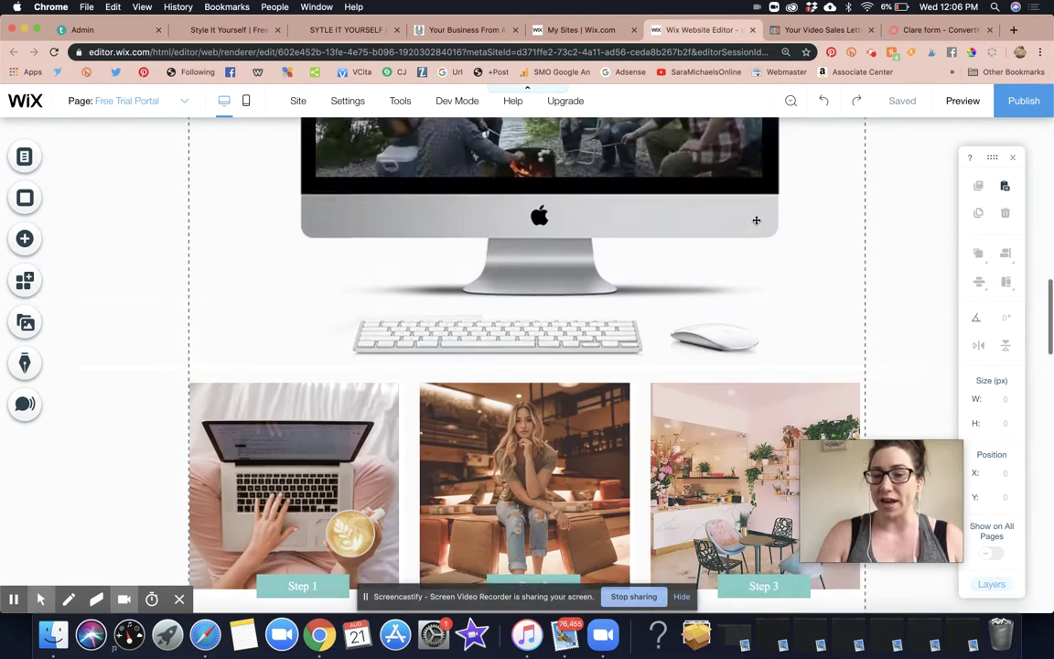
scroll(756, 219, down, 5)
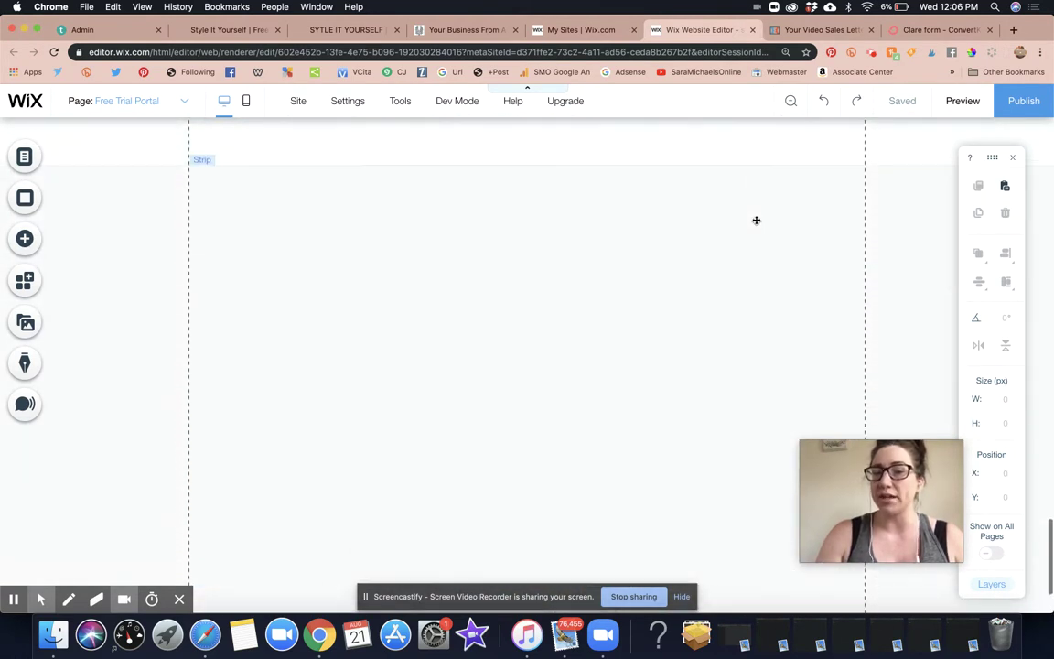
scroll(549, 348, down, 3)
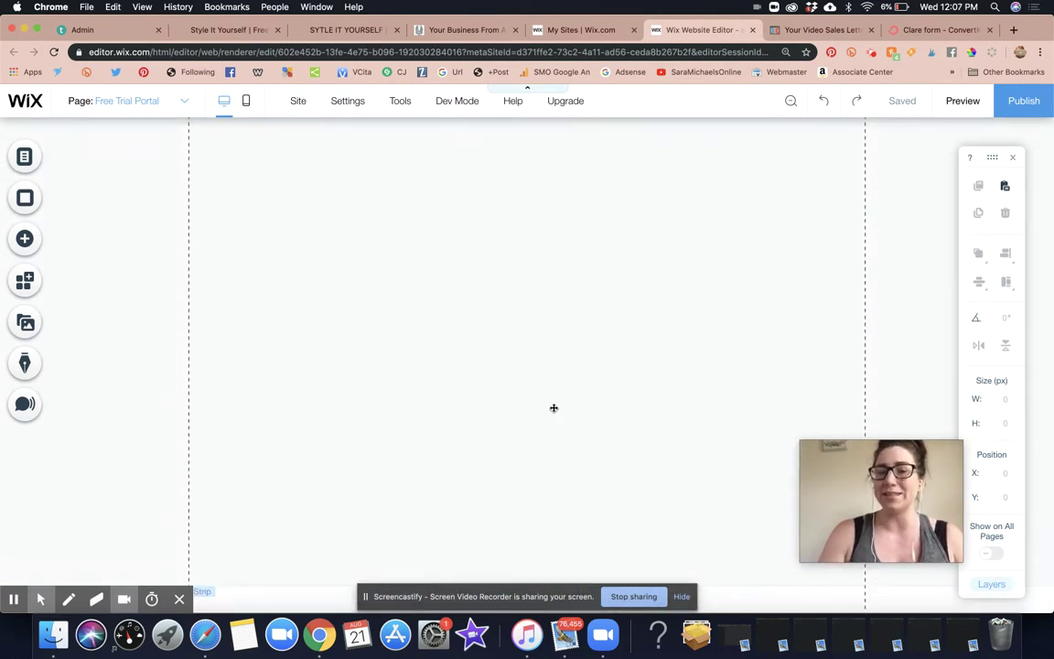
click(1005, 187)
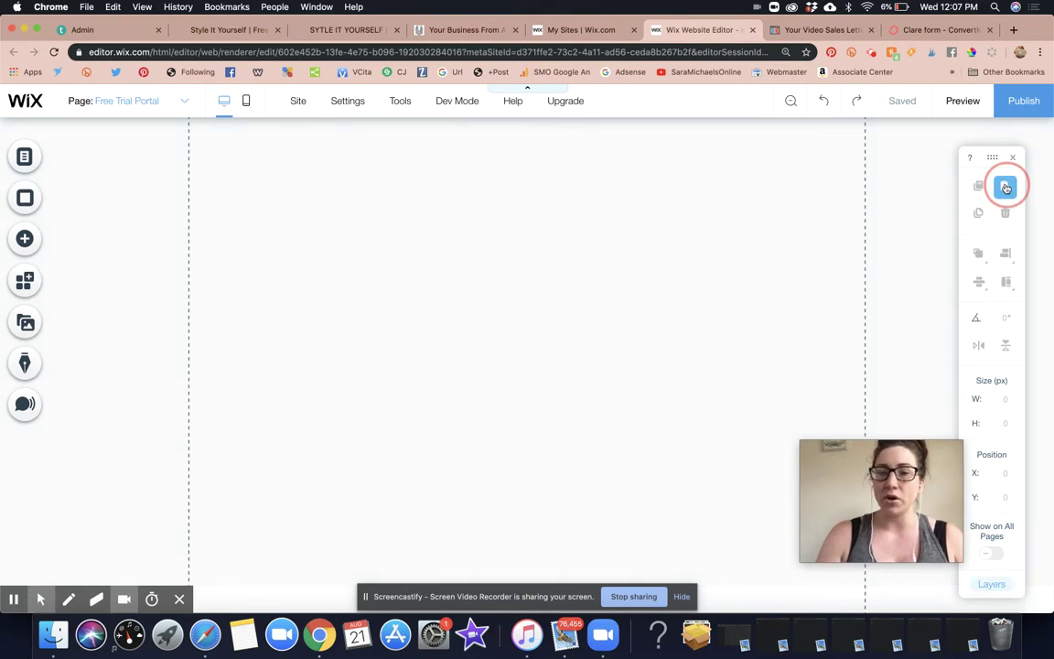
Move the pasted about-me strip down so it sits below the computer mockup's keyboard and mouse.
scroll(863, 226, up, 5)
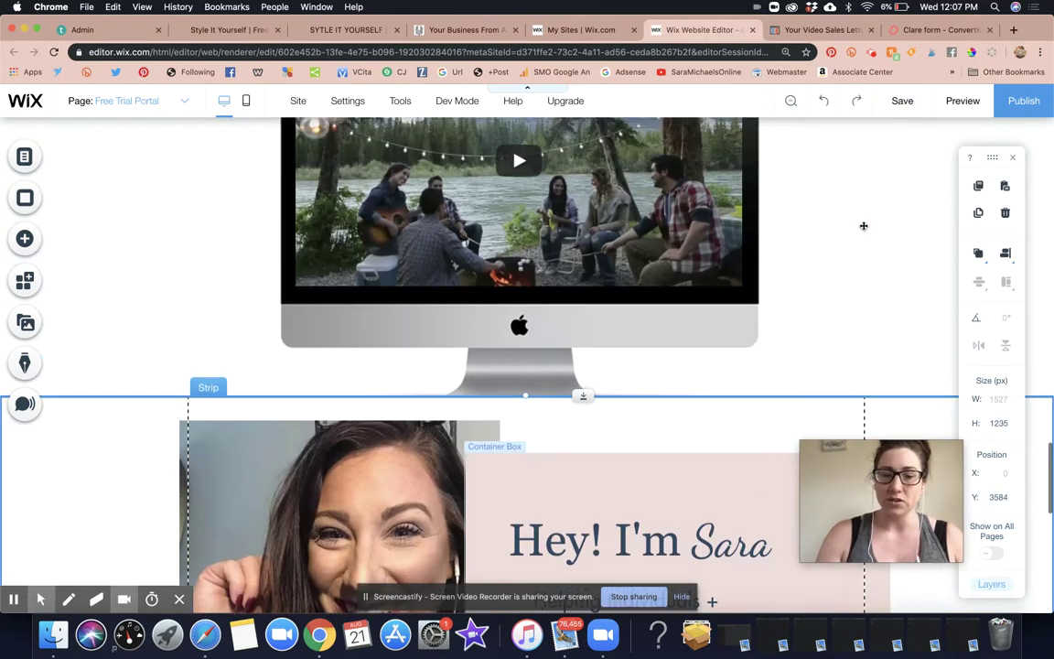
scroll(862, 226, down, 2)
click(644, 322)
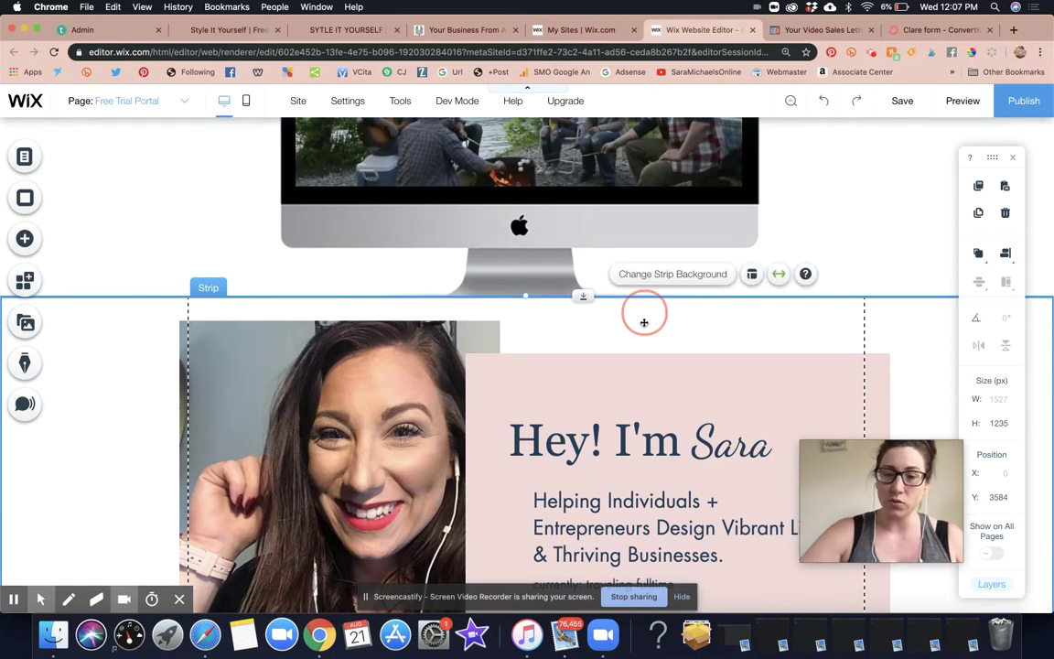
drag(644, 322, 622, 464)
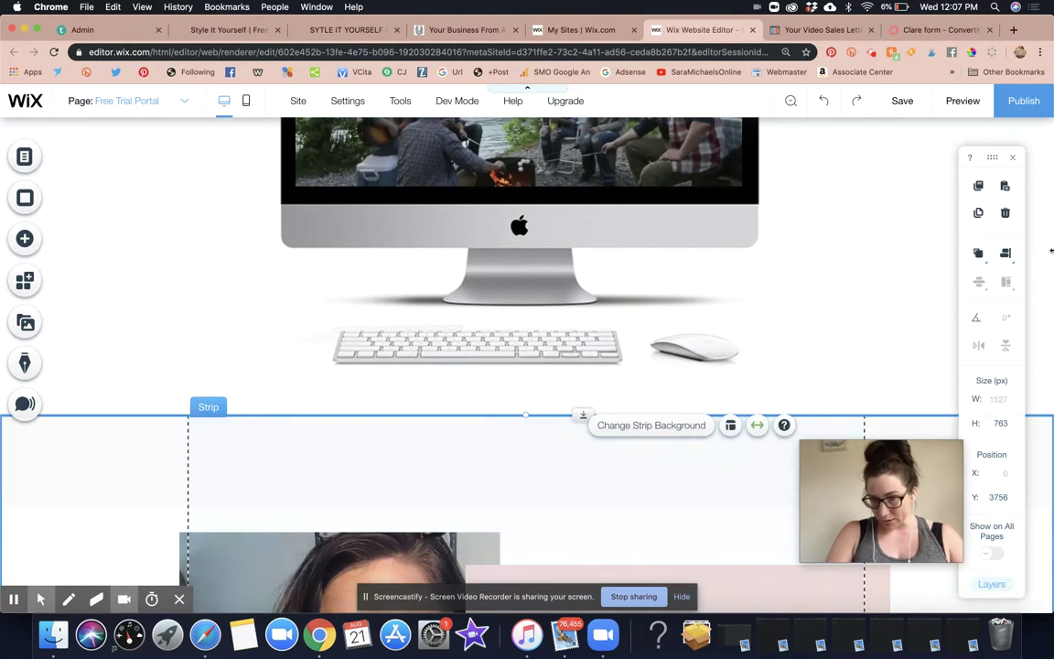
Move the about-me strip up to Y 3729, just below the keyboard and mouse, and check its full content.
click(906, 197)
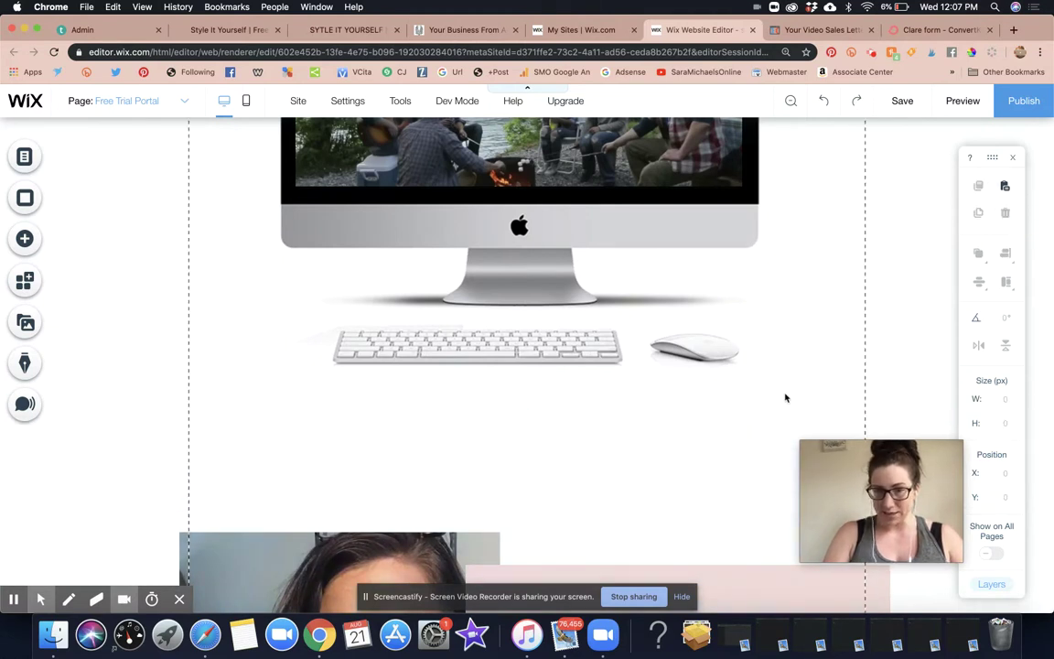
scroll(769, 385, down, 3)
drag(583, 317, 576, 201)
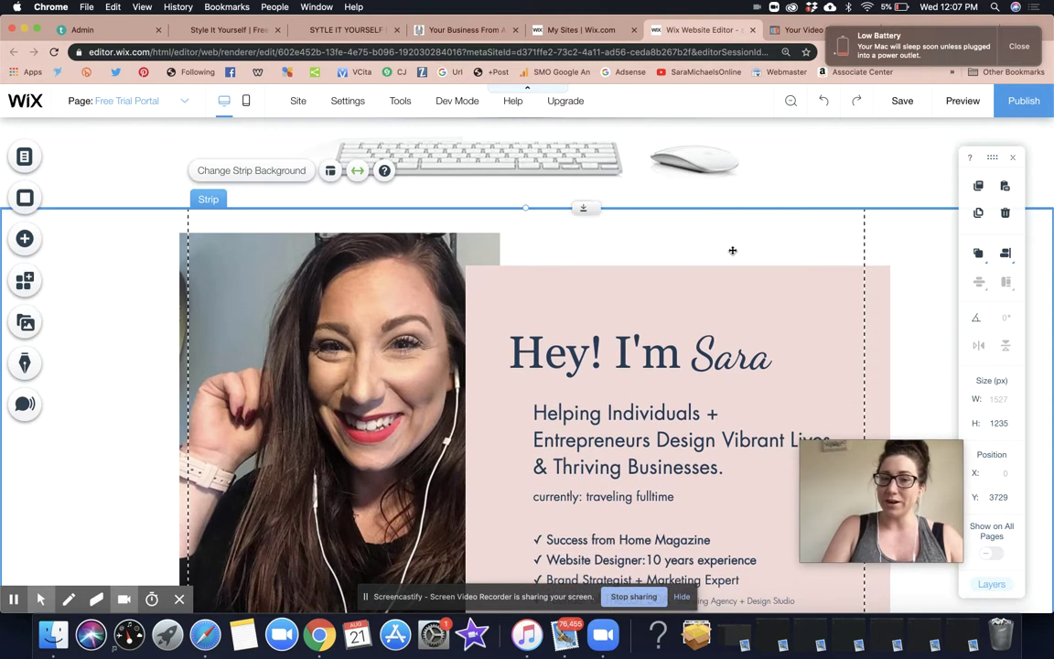
scroll(732, 249, down, 3)
scroll(732, 250, down, 3)
scroll(732, 252, up, 20)
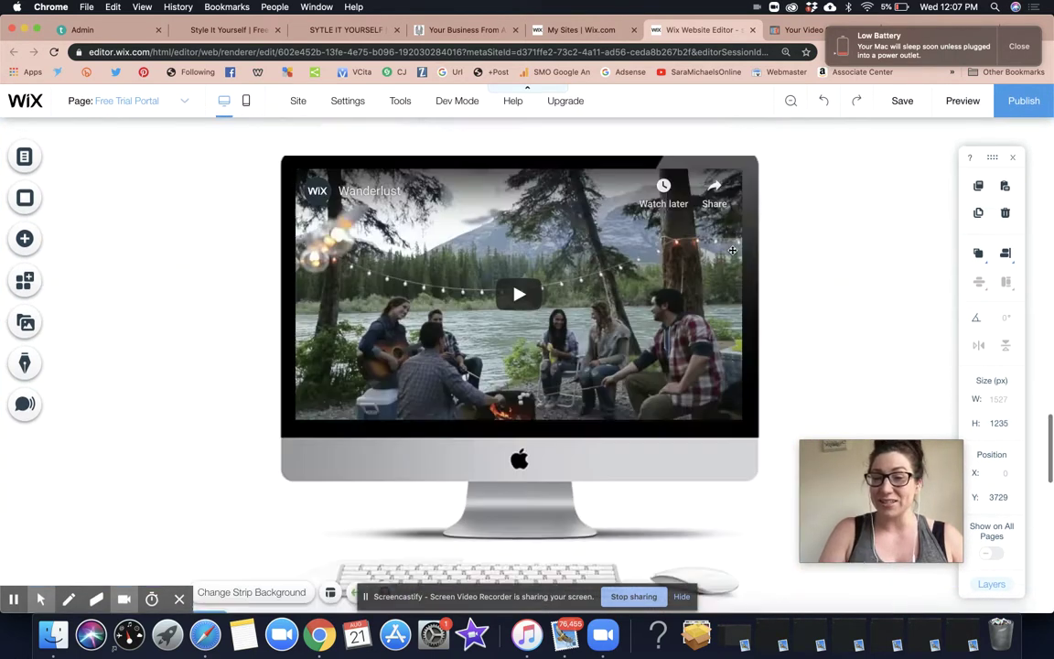
scroll(732, 253, down, 20)
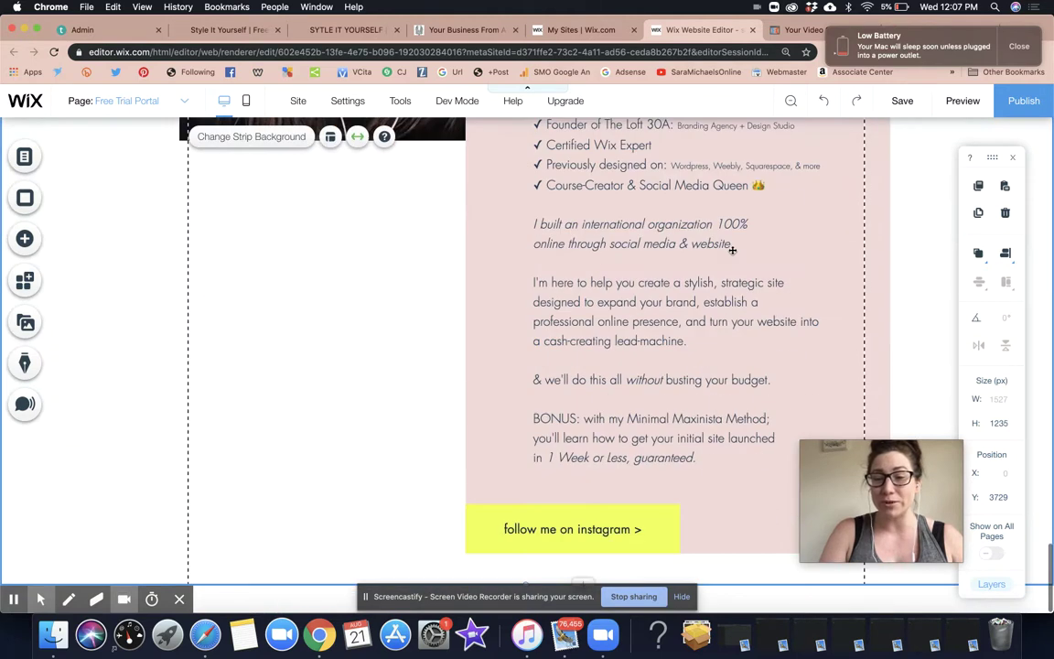
scroll(732, 249, up, 2)
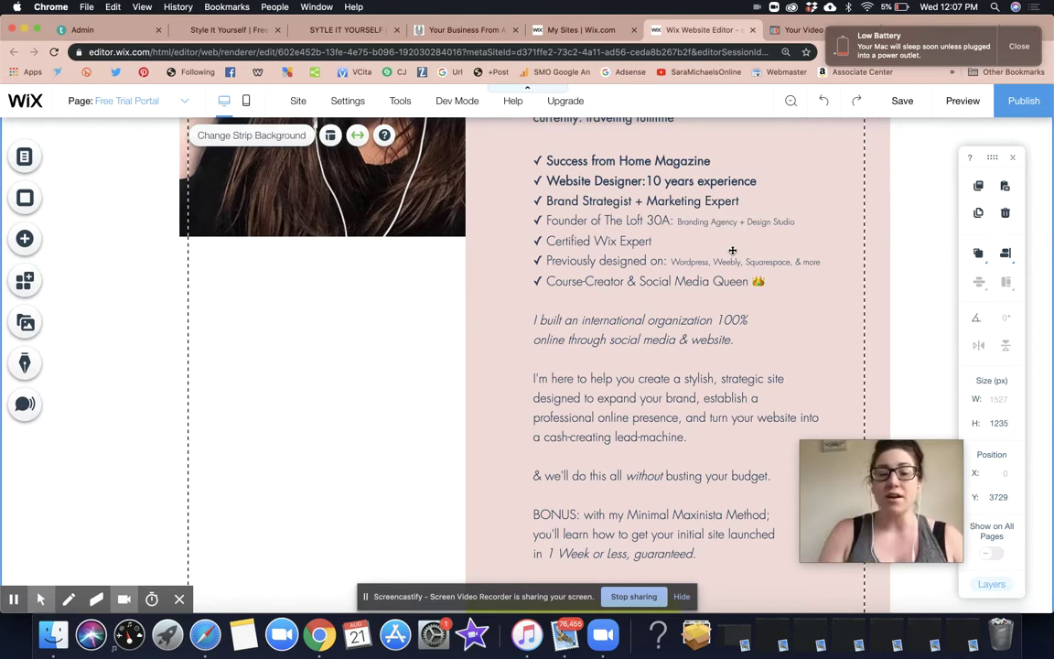
Bring up the site's page list and view the page actions, including Duplicate, for the DONE-FOR-YOU WEBSITE page.
click(25, 161)
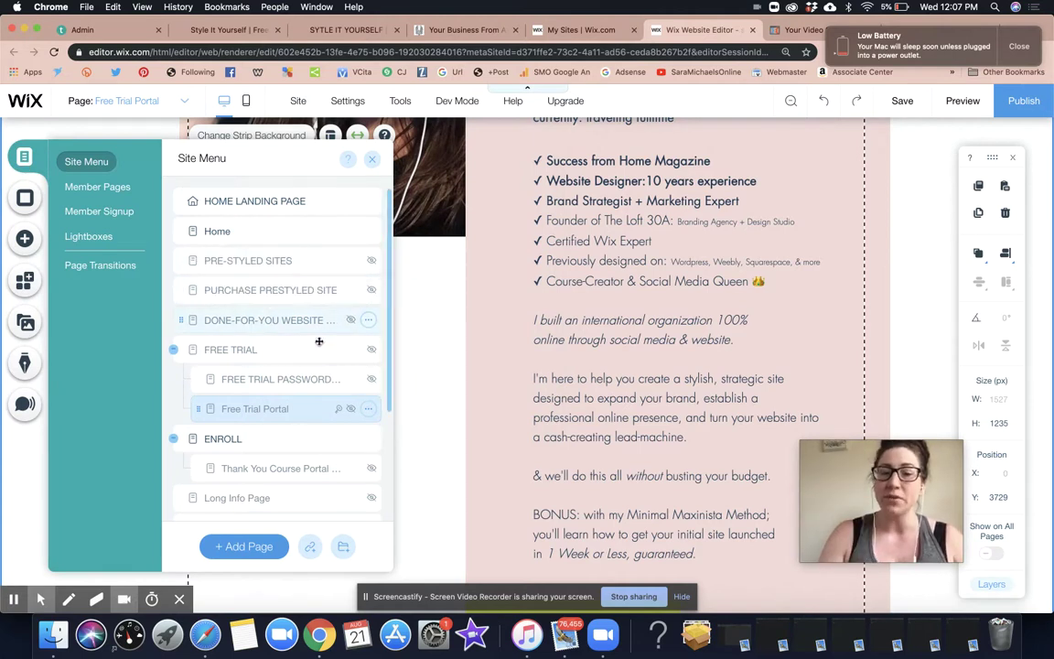
click(368, 322)
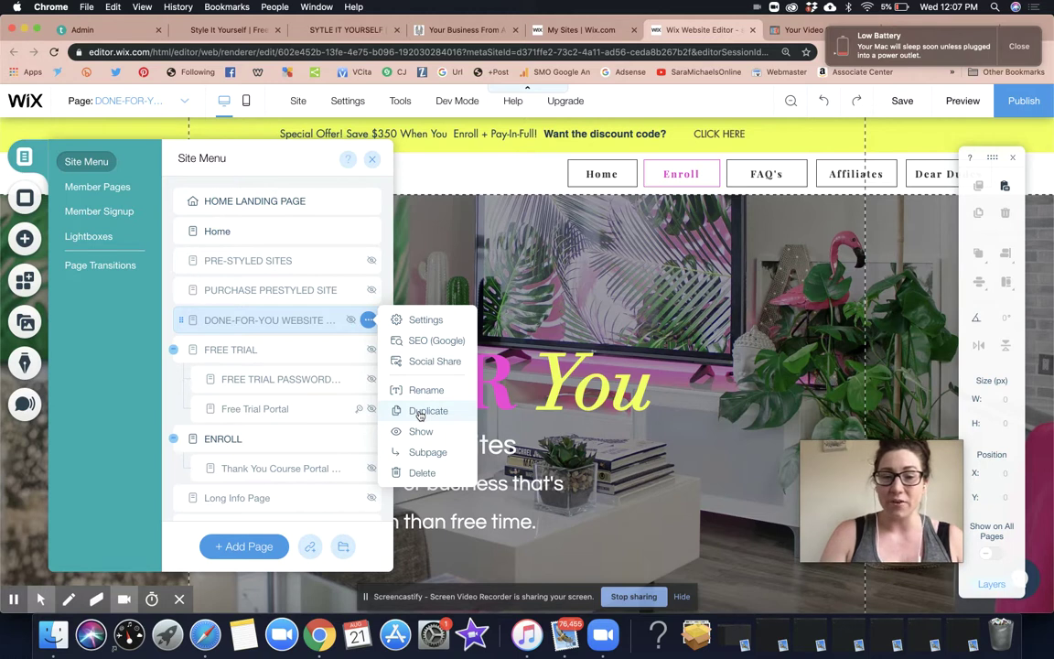
click(172, 414)
Open the Affiliates page and the Dear Dudes page in turn and compare how their sections are laid out.
scroll(247, 407, down, 3)
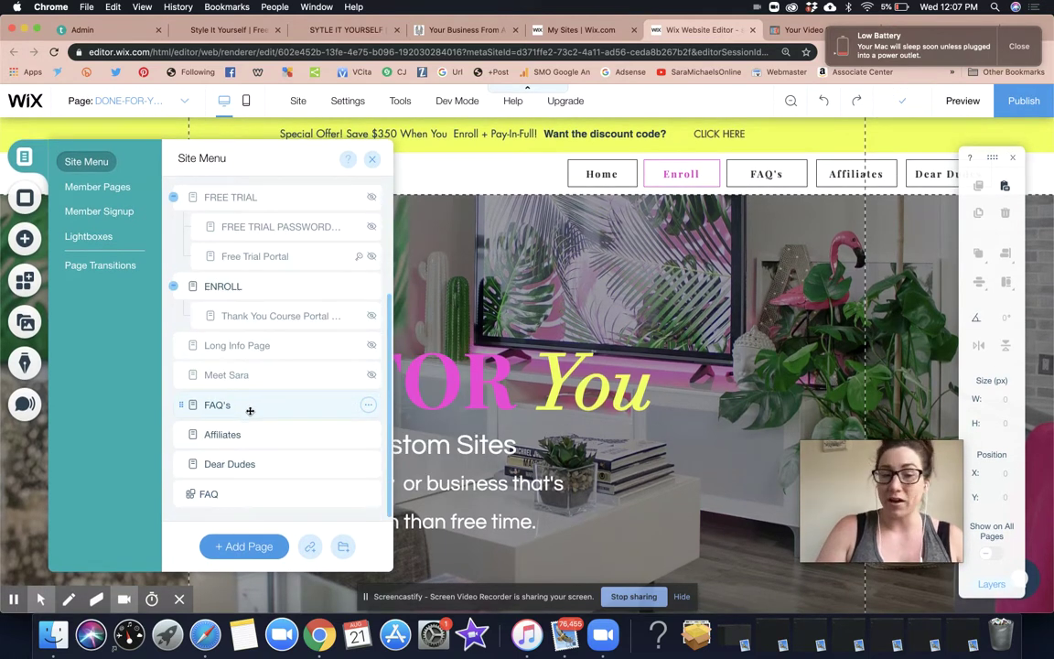
click(250, 435)
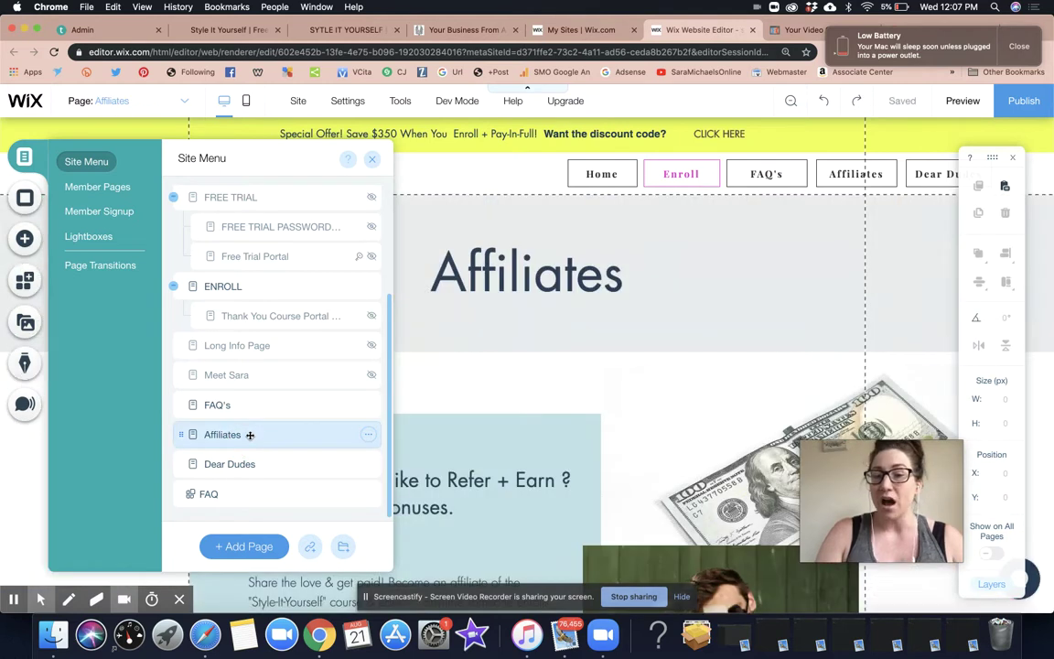
scroll(661, 409, down, 10)
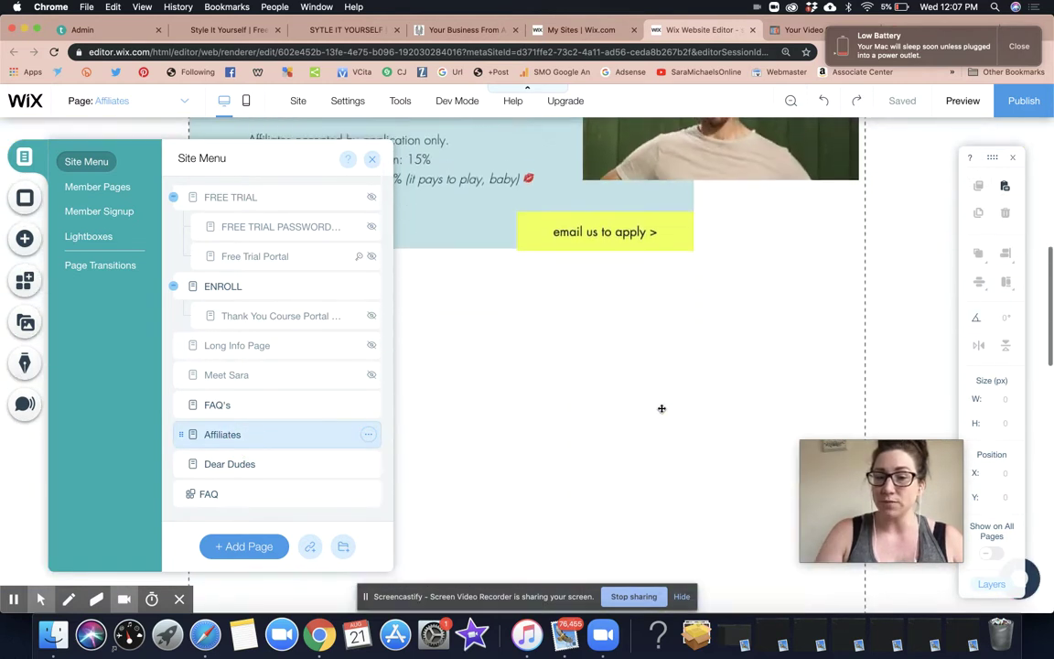
click(237, 467)
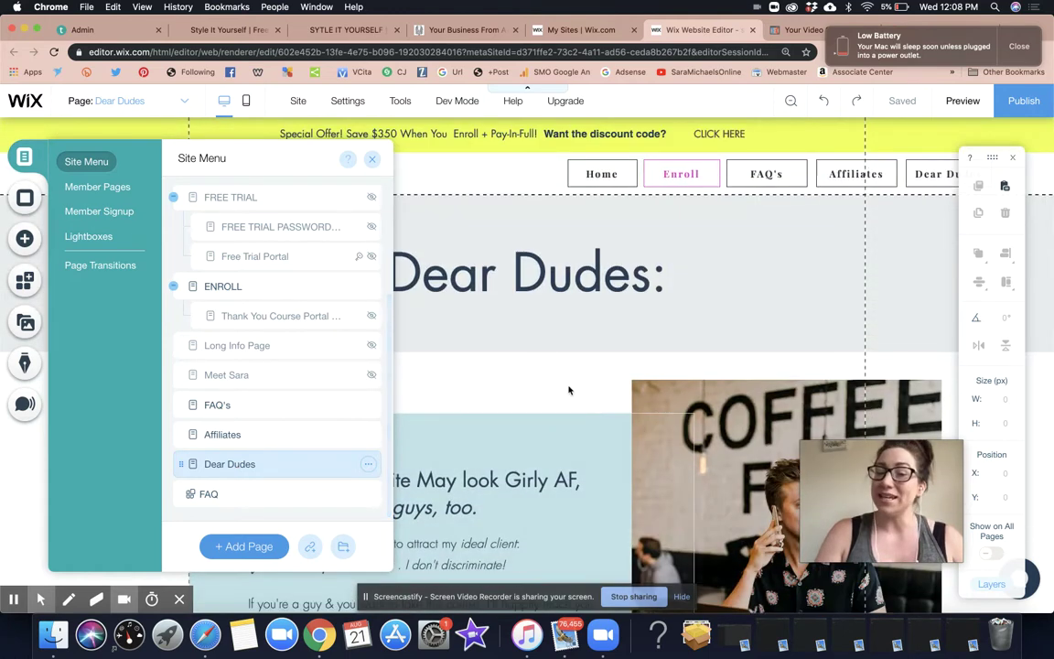
scroll(568, 391, down, 10)
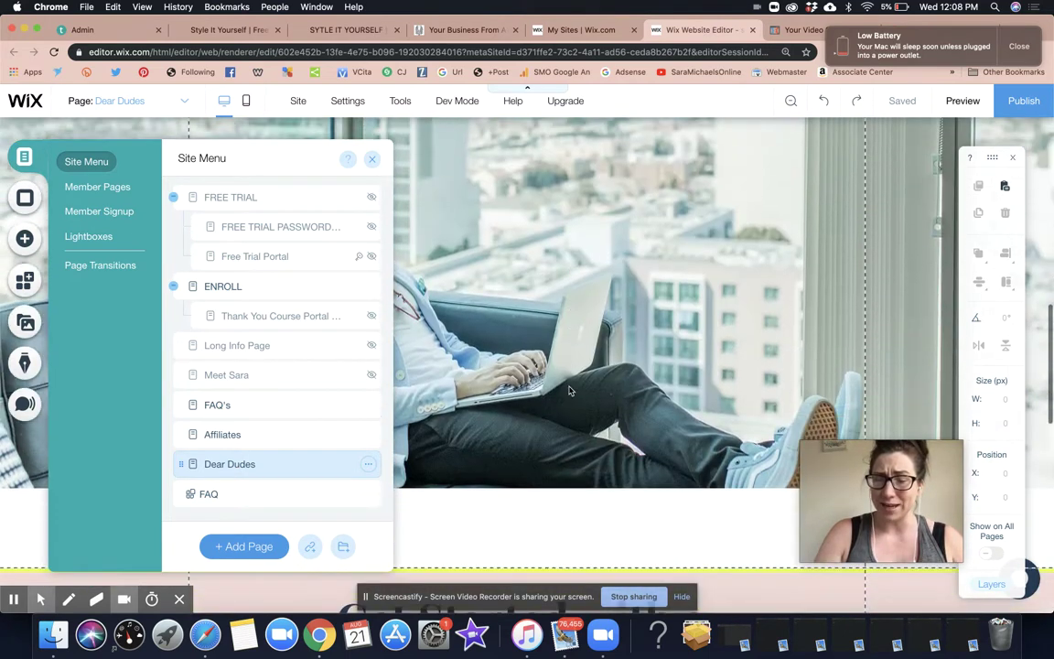
scroll(568, 390, up, 15)
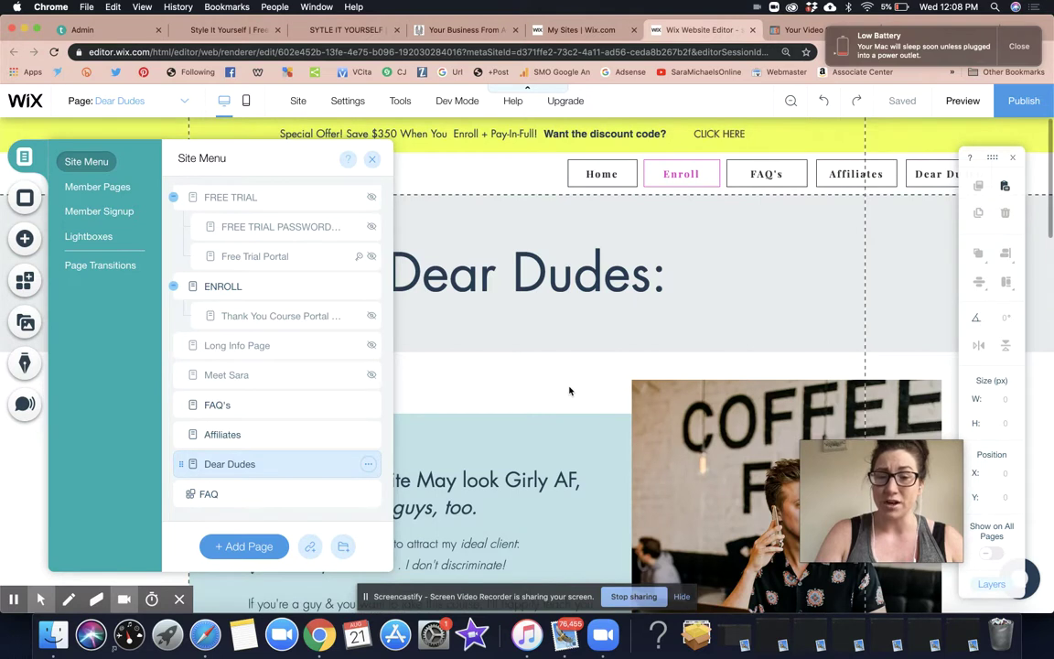
Return to the Affiliates page, view its page actions, and examine its referral section and banner image.
click(368, 435)
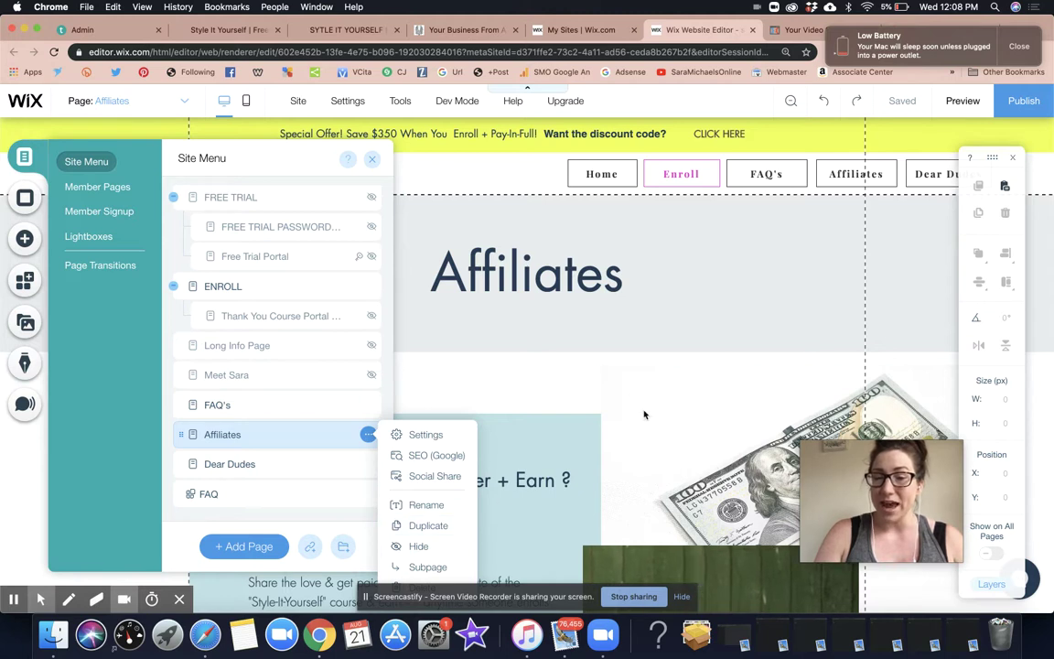
click(576, 376)
scroll(661, 414, down, 5)
scroll(717, 337, down, 3)
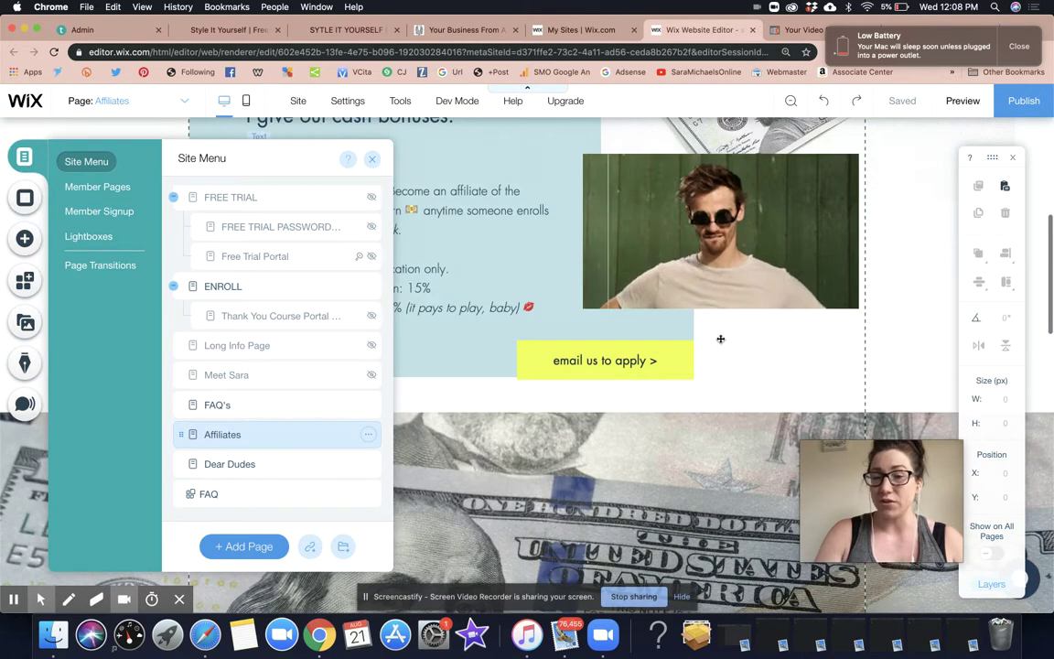
scroll(717, 322, up, 5)
scroll(717, 322, up, 3)
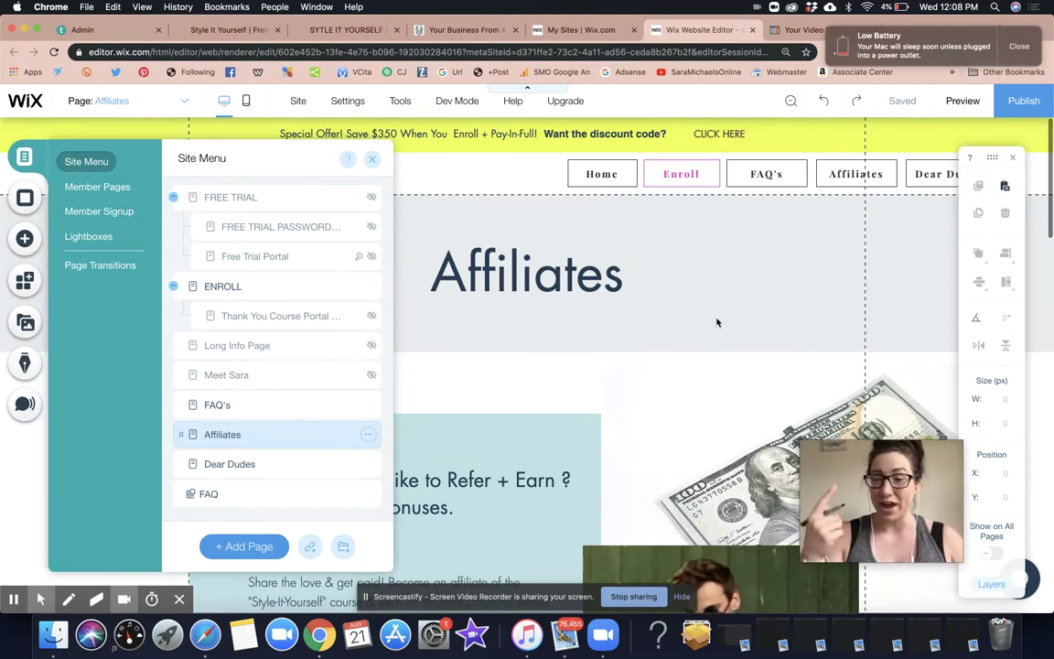
Close the page list, dismiss the low-battery notification, and review the Affiliates page from its heading to the Quicklinks section.
click(374, 161)
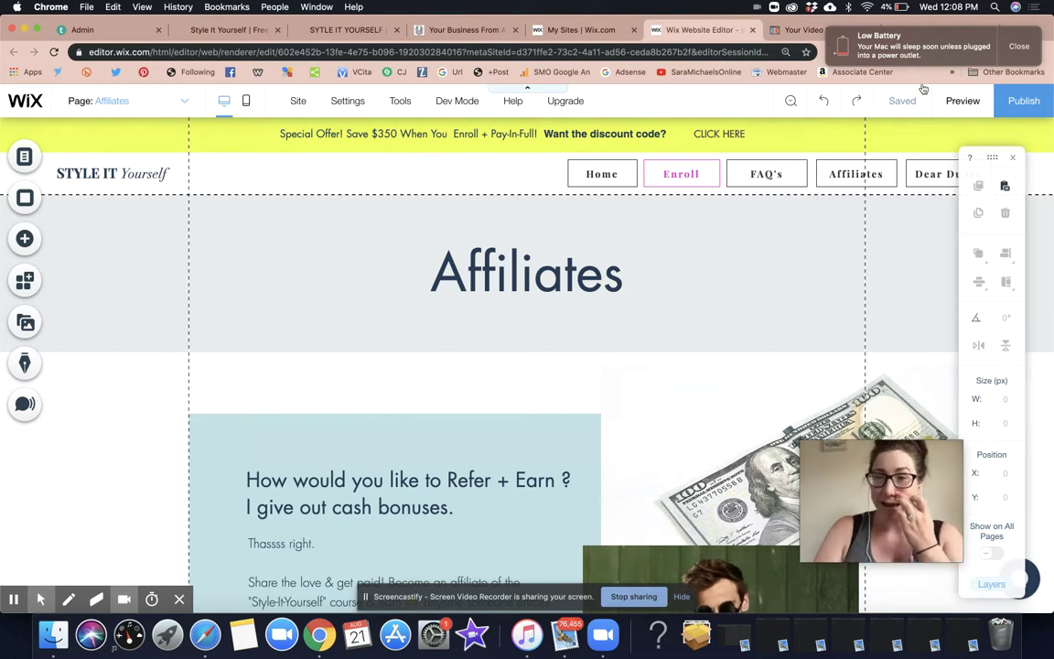
click(1026, 45)
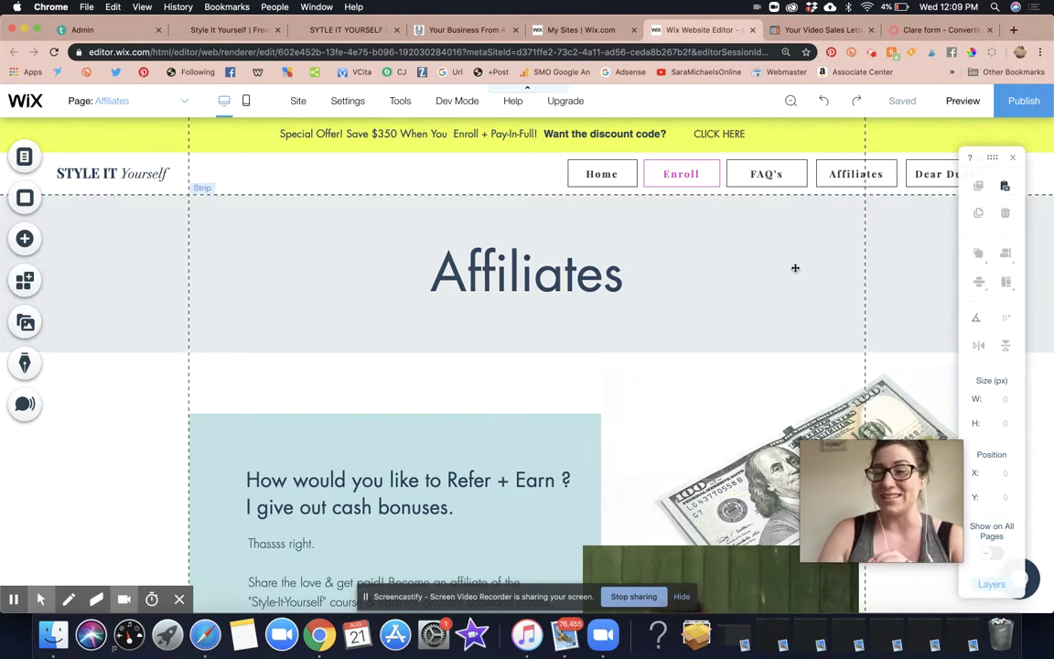
scroll(795, 269, down, 15)
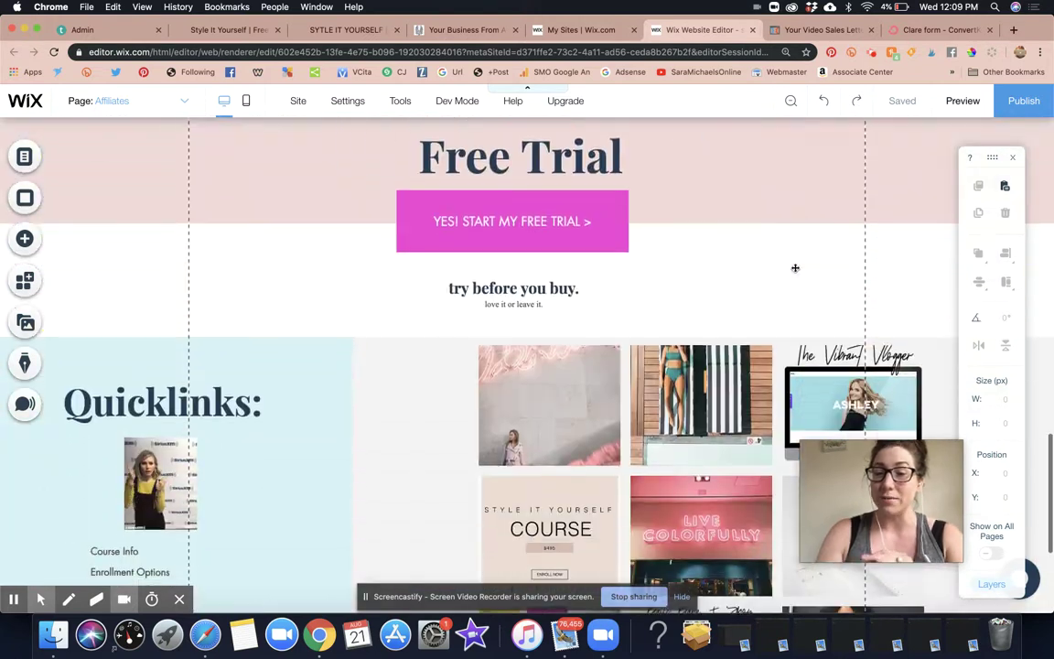
scroll(795, 268, down, 1)
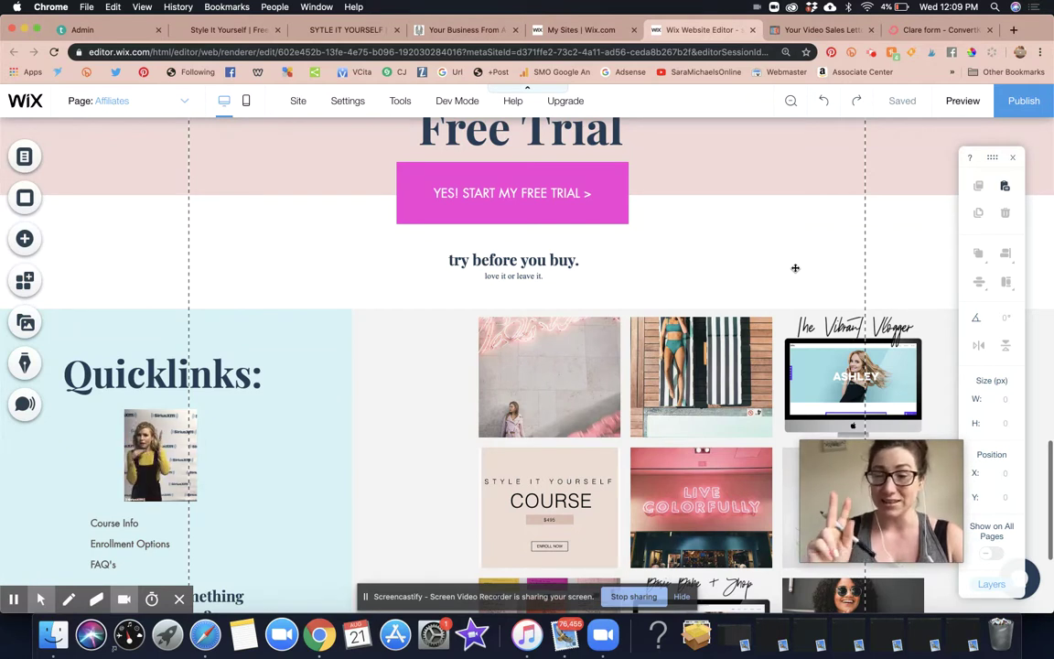
scroll(795, 268, up, 10)
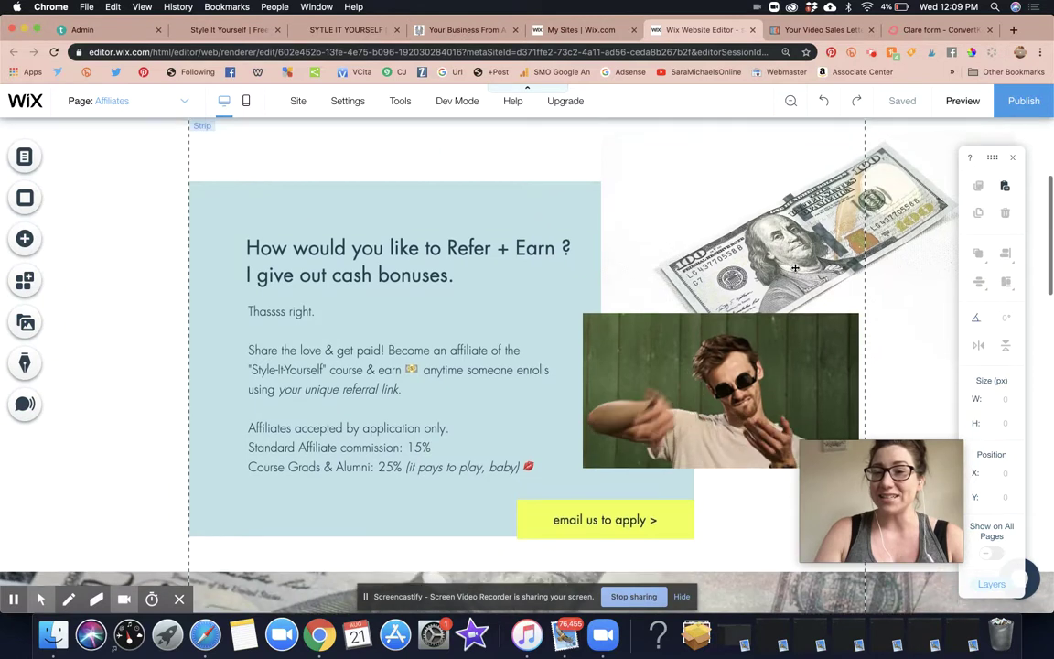
scroll(796, 268, up, 1)
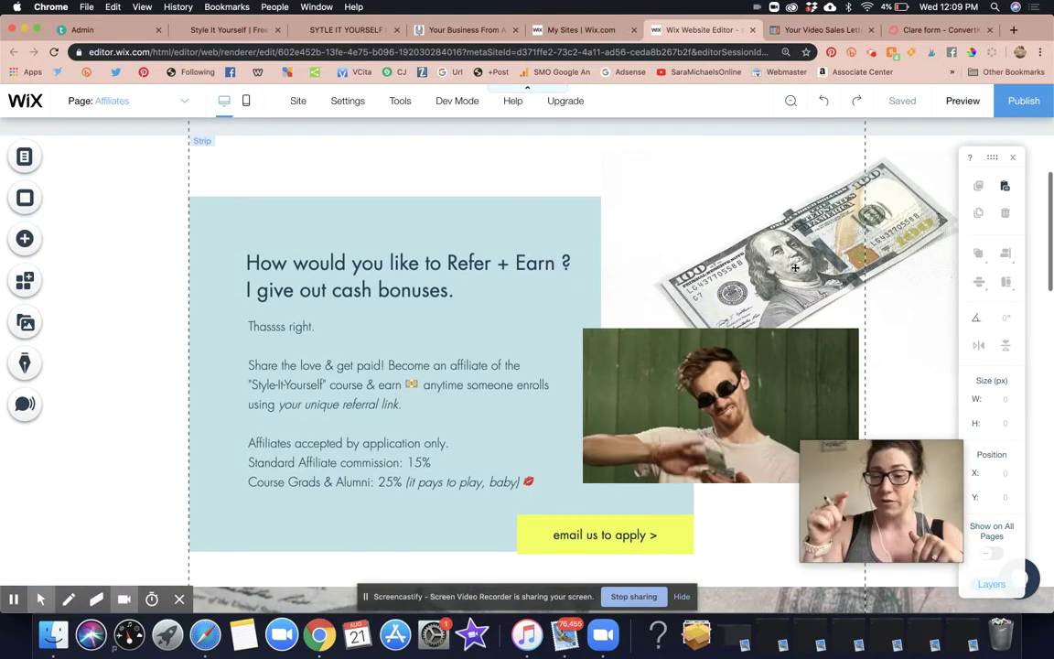